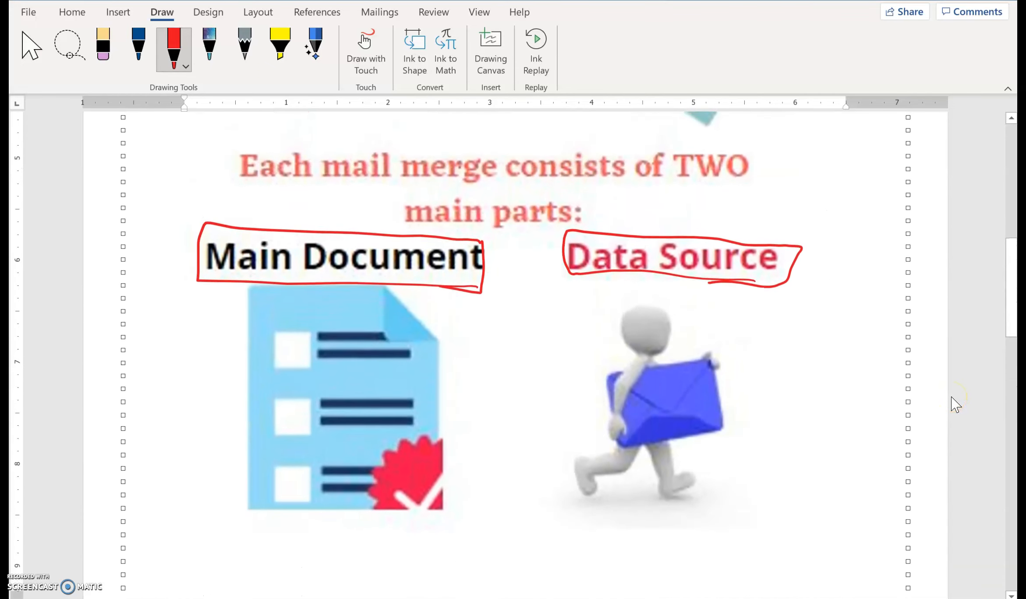
Draw red check marks over the Main Document and Data Source headings.
scroll(955, 401, "down", 2)
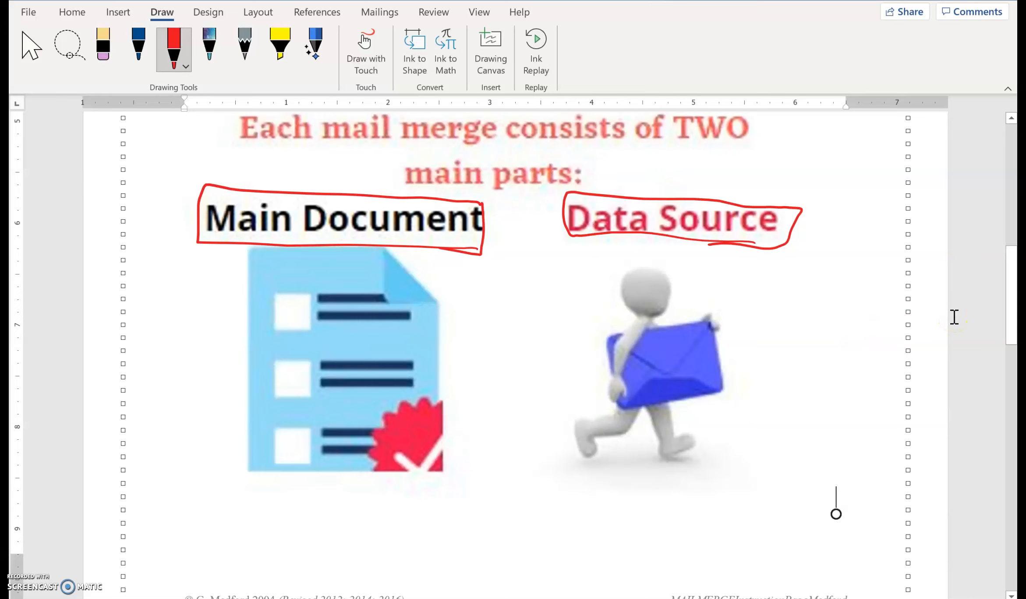
left_click_drag(212, 172, 308, 223)
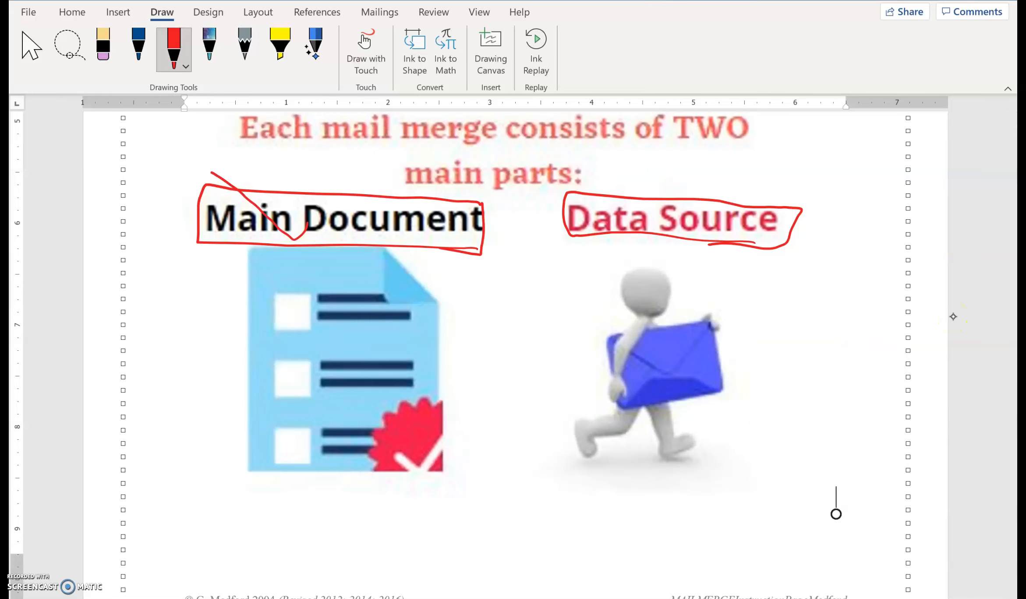
left_click_drag(693, 174, 774, 241)
Examine the mail merge definition and its two parts, then review the illustrated introduction page again.
scroll(954, 316, "down", 8)
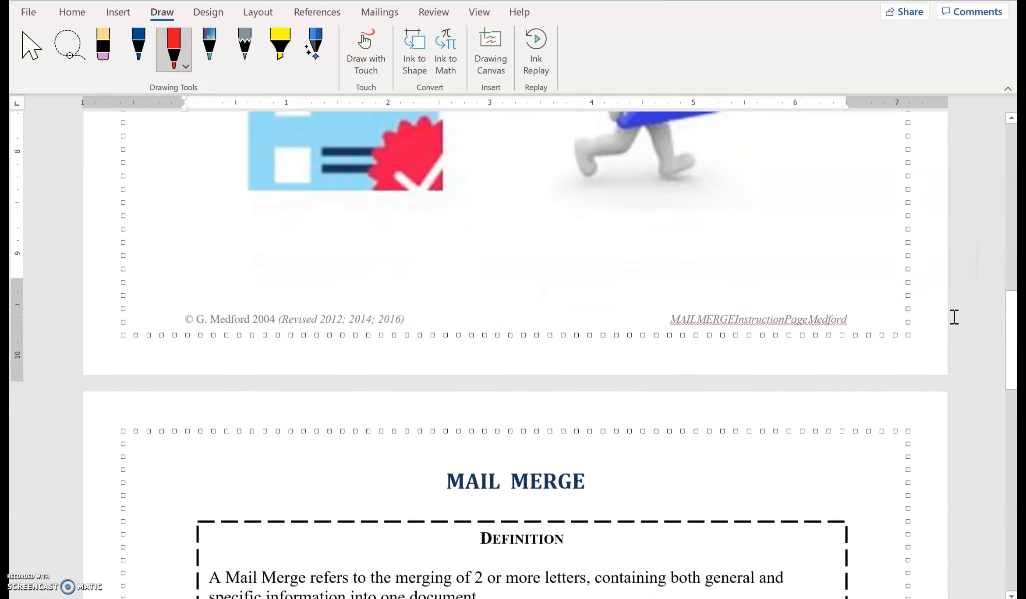
scroll(955, 317, "down", 1)
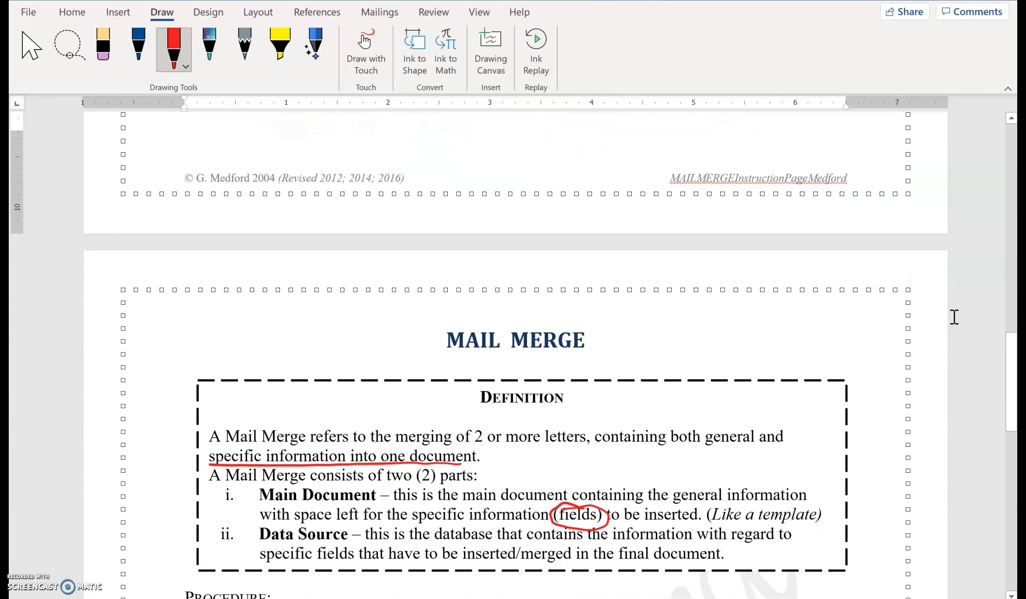
scroll(953, 316, "up", 1)
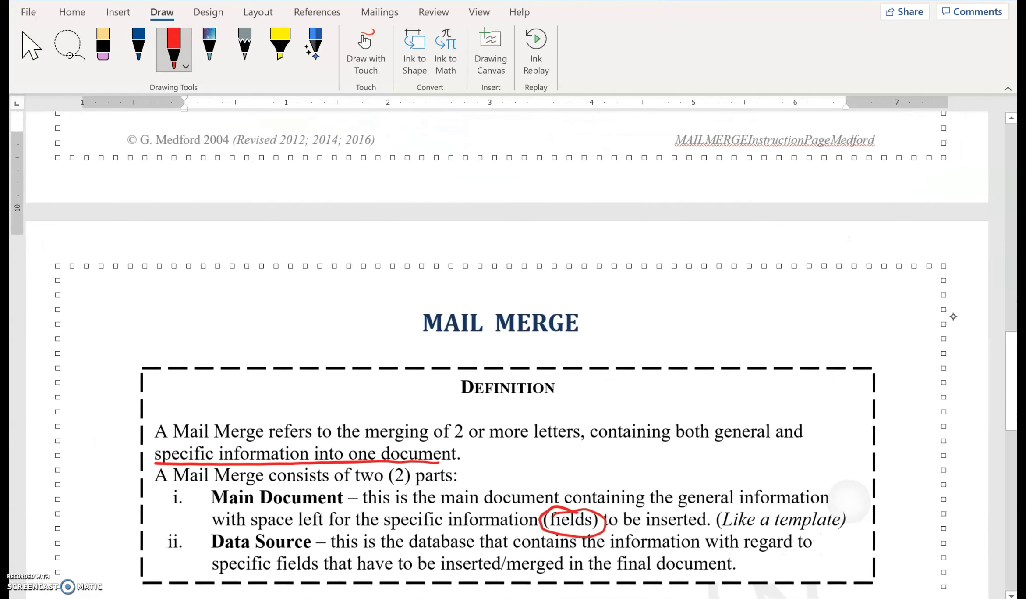
scroll(955, 317, "down", 1)
scroll(954, 317, "up", 1)
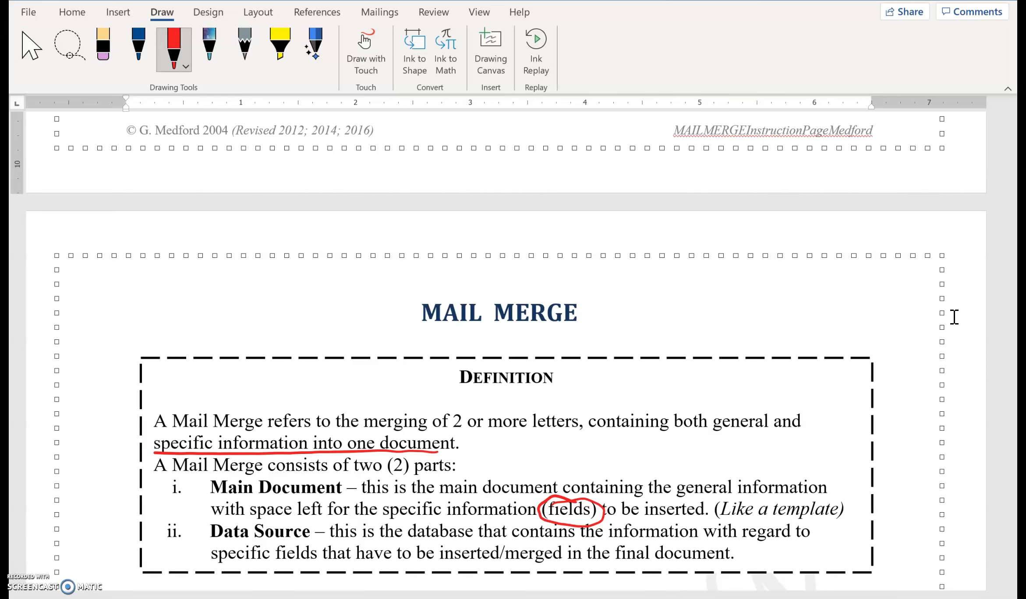
scroll(954, 316, "up", 15)
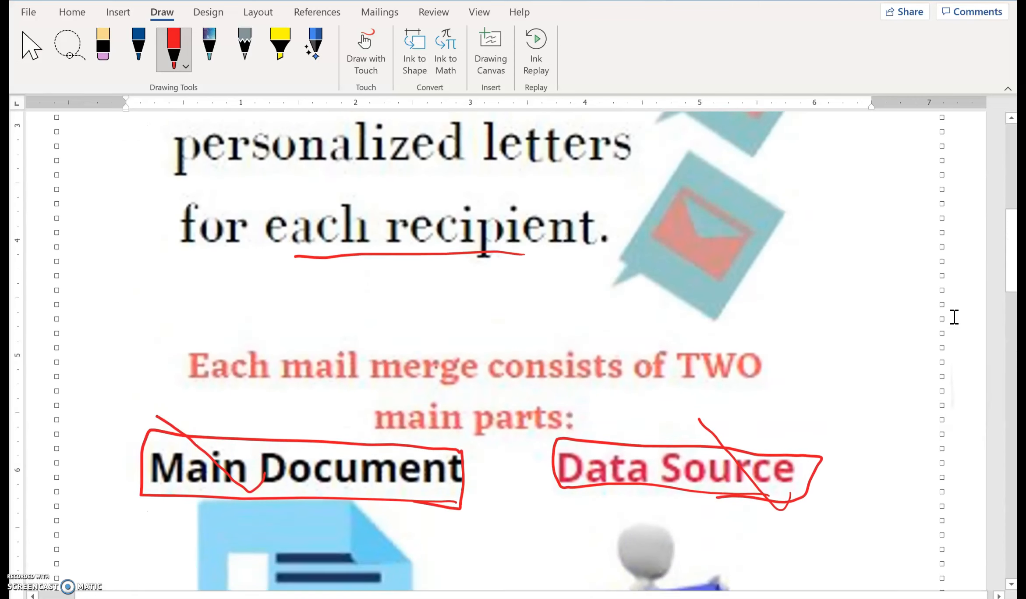
scroll(955, 316, "up", 2)
mouse_move(545, 244)
left_mouse_down()
mouse_move(214, 232)
mouse_move(245, 184)
mouse_move(535, 184)
mouse_move(583, 249)
mouse_move(474, 246)
left_mouse_up()
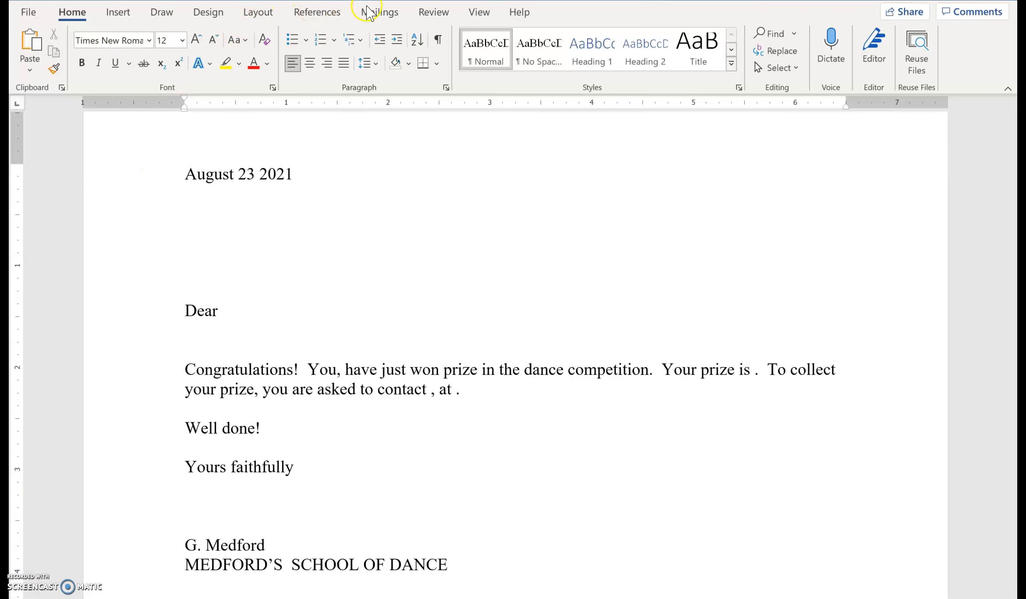
Start the Step-by-Step Mail Merge Wizard for the dance competition prize letter.
left_click(376, 13)
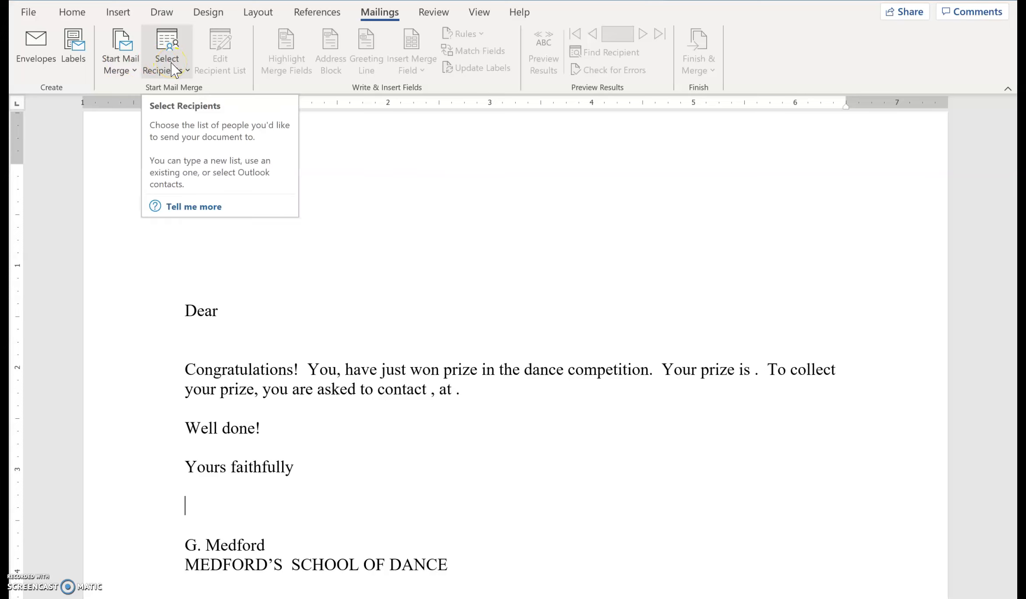
left_click(118, 62)
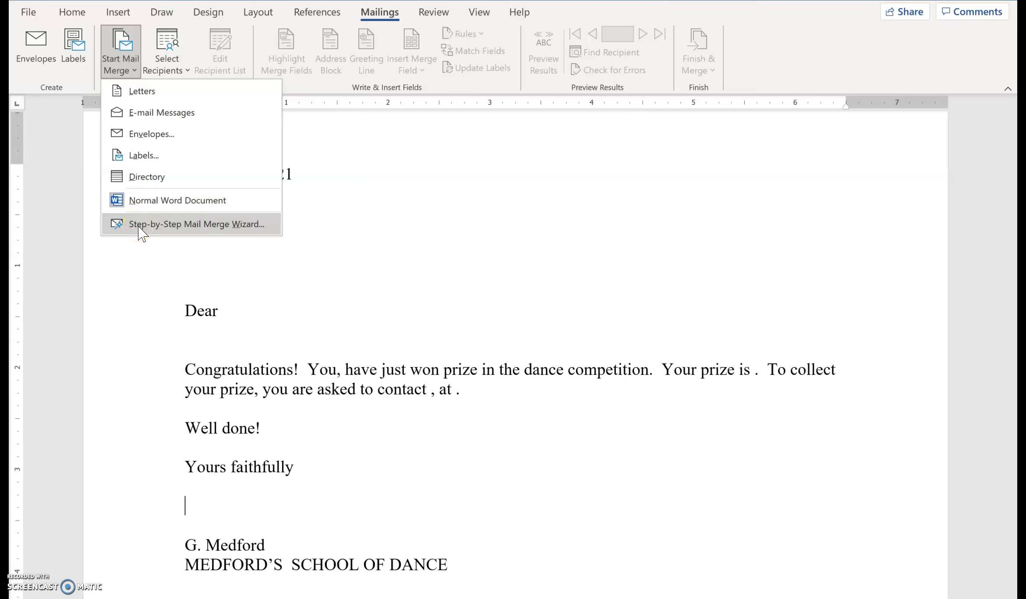
left_click(168, 65)
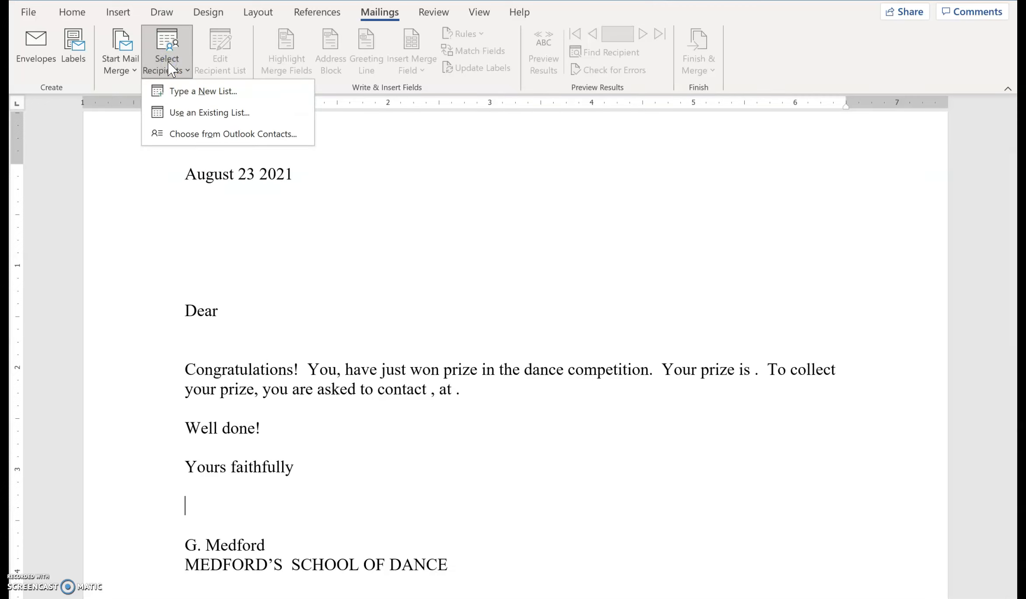
left_click(180, 94)
left_click(114, 65)
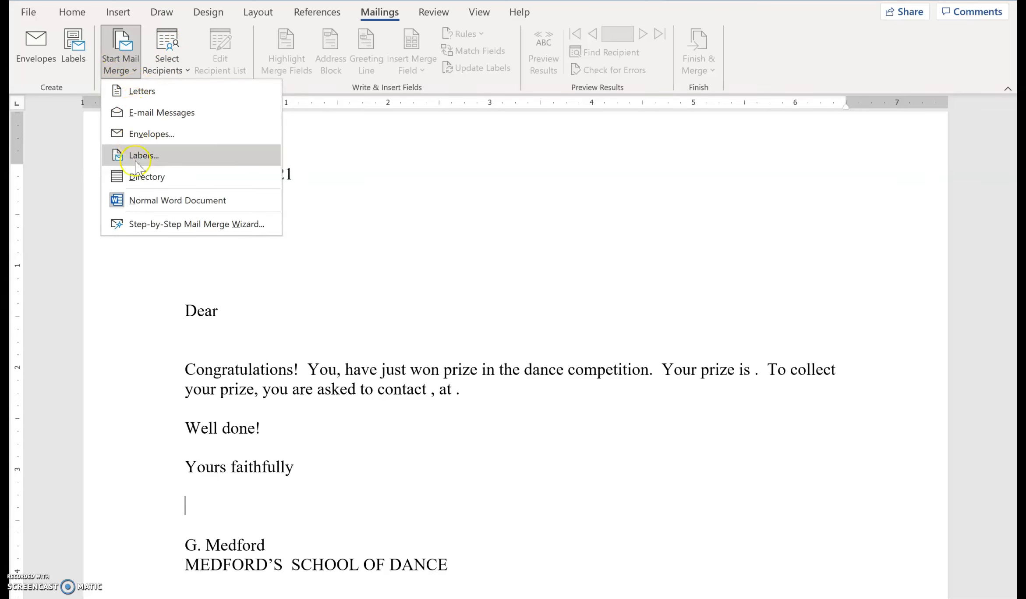
left_click(146, 224)
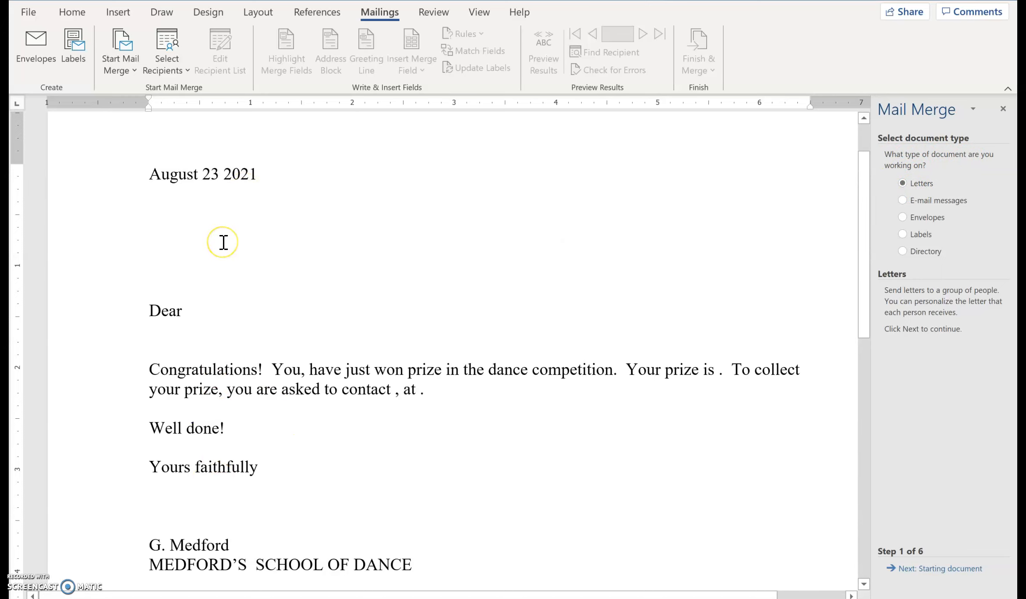
Look through the merge document types, choose Letters and continue to the starting document selection.
left_click(903, 200)
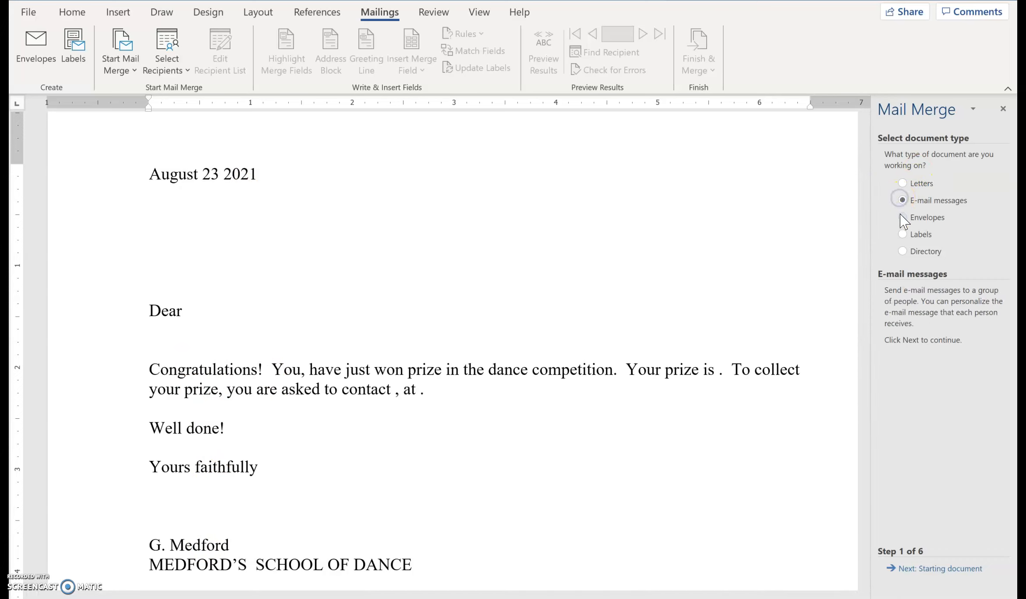
left_click(902, 217)
left_click(902, 234)
left_click(902, 251)
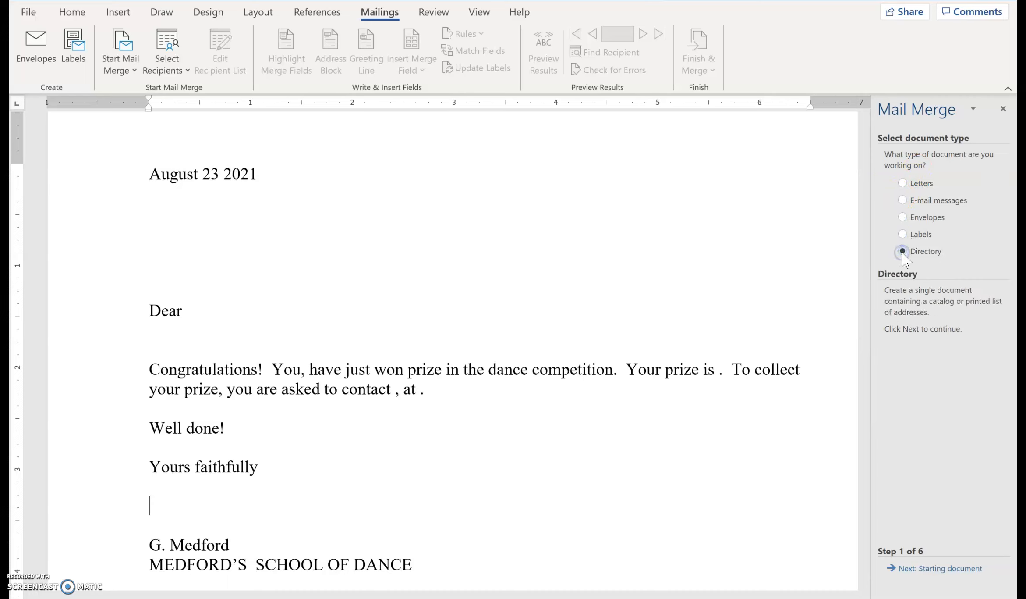
left_click(902, 183)
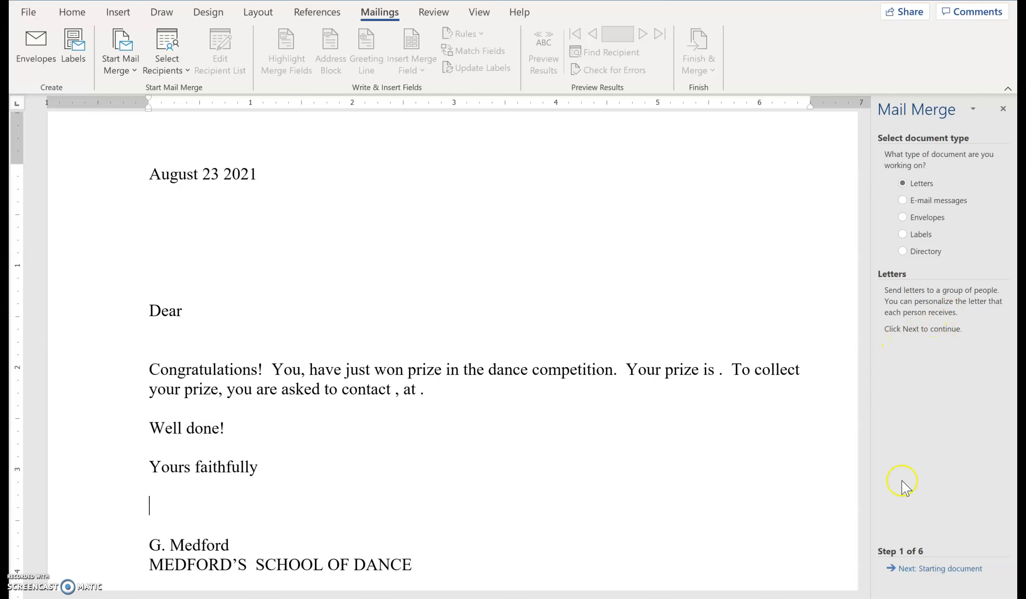
left_click(925, 569)
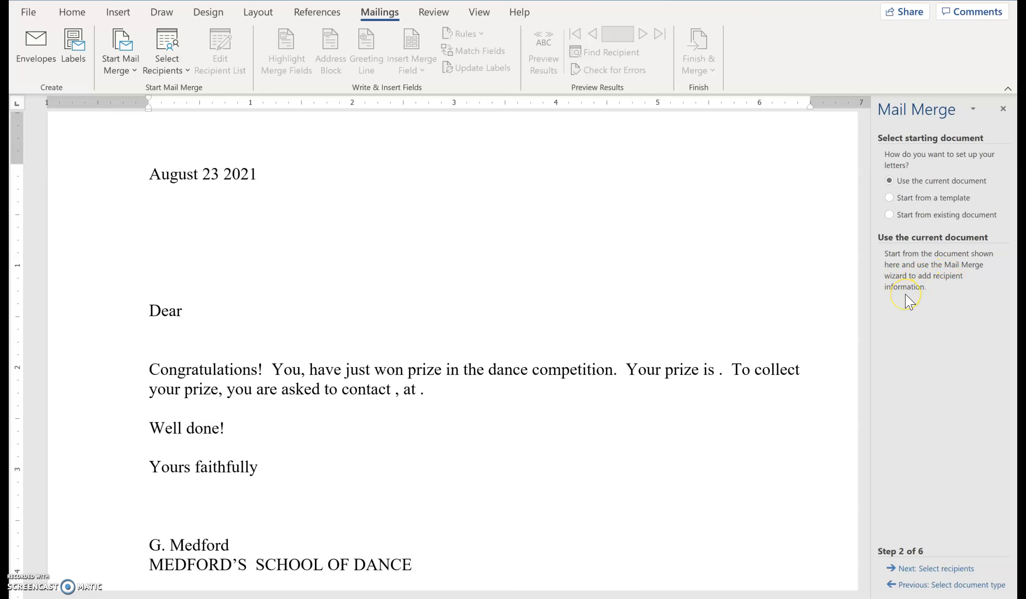
Use the current document as the starting document and choose to type a new list for the recipients.
left_click(889, 199)
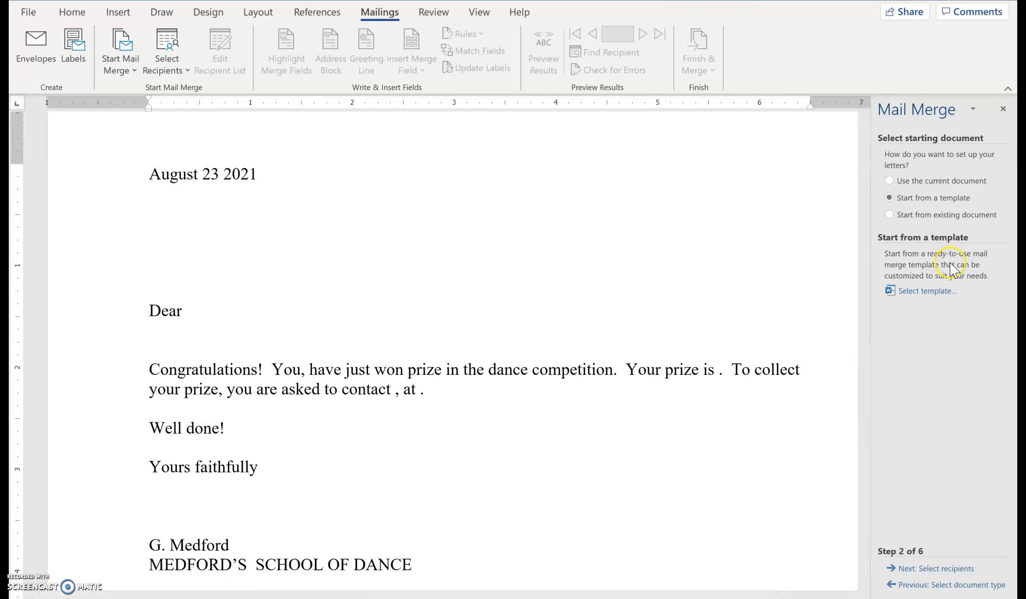
left_click(890, 215)
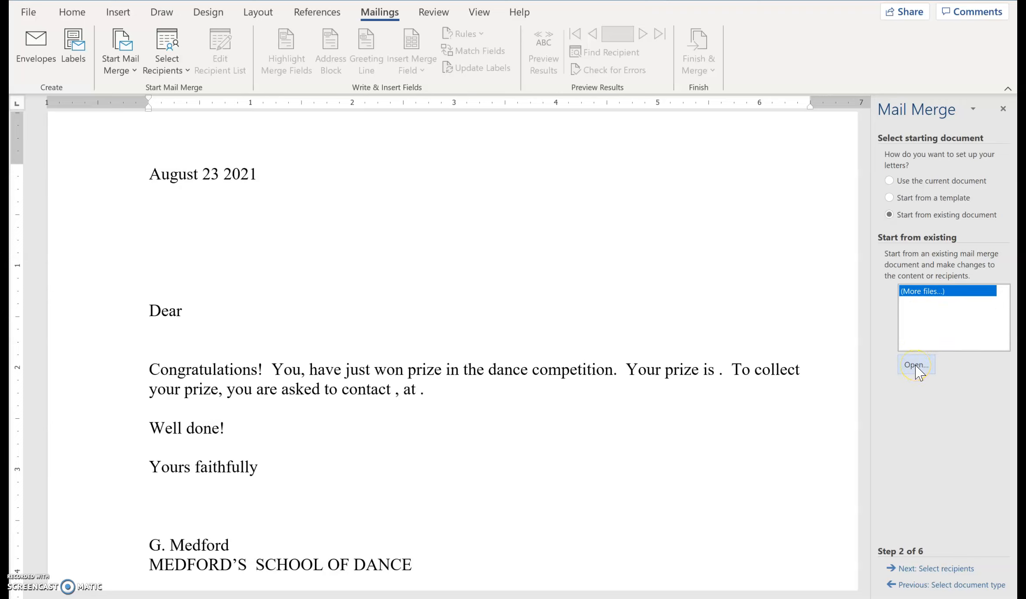
left_click(890, 180)
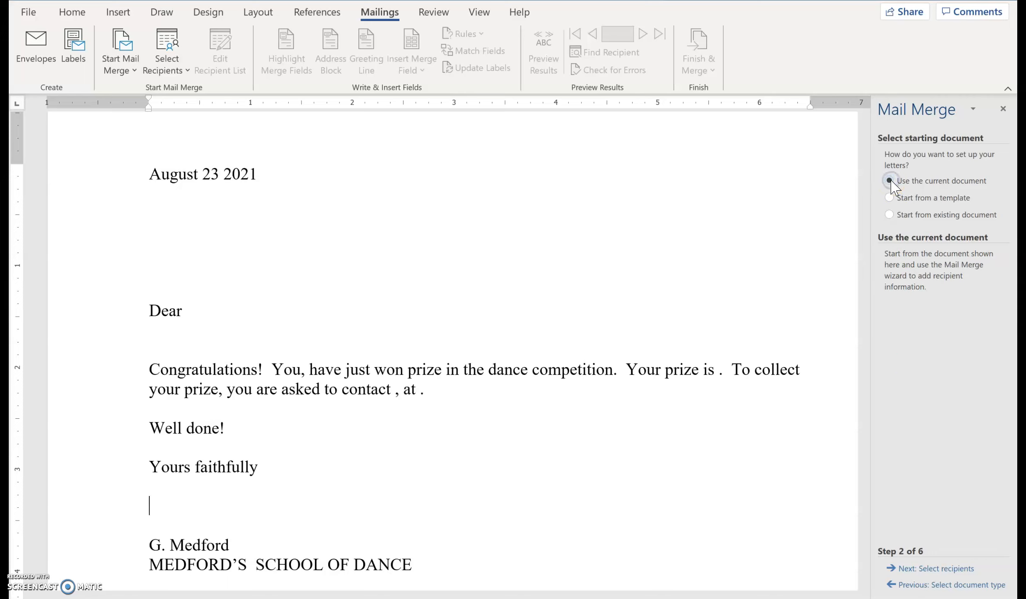
left_click(927, 569)
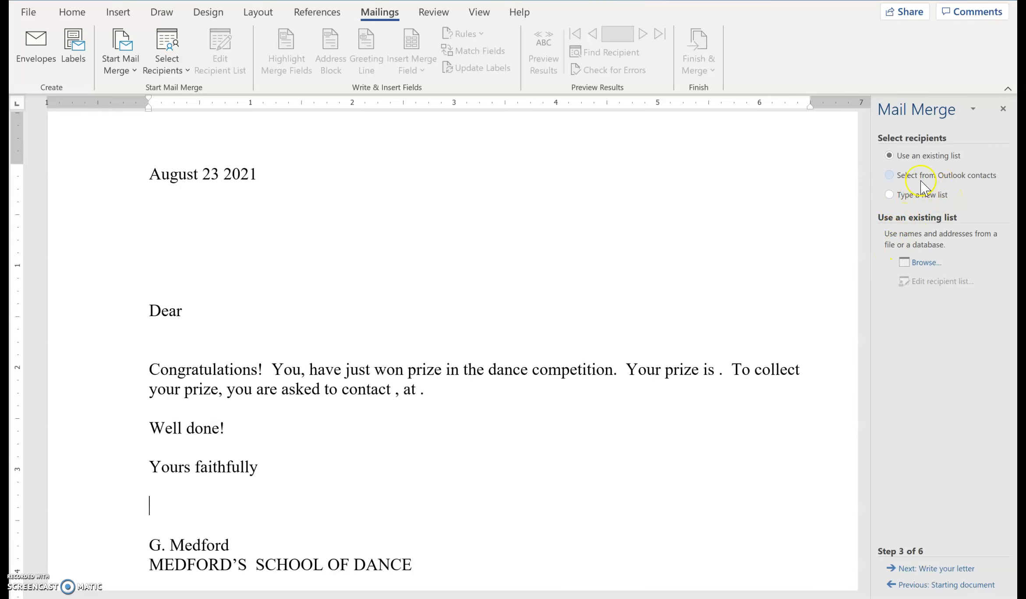
left_click(889, 195)
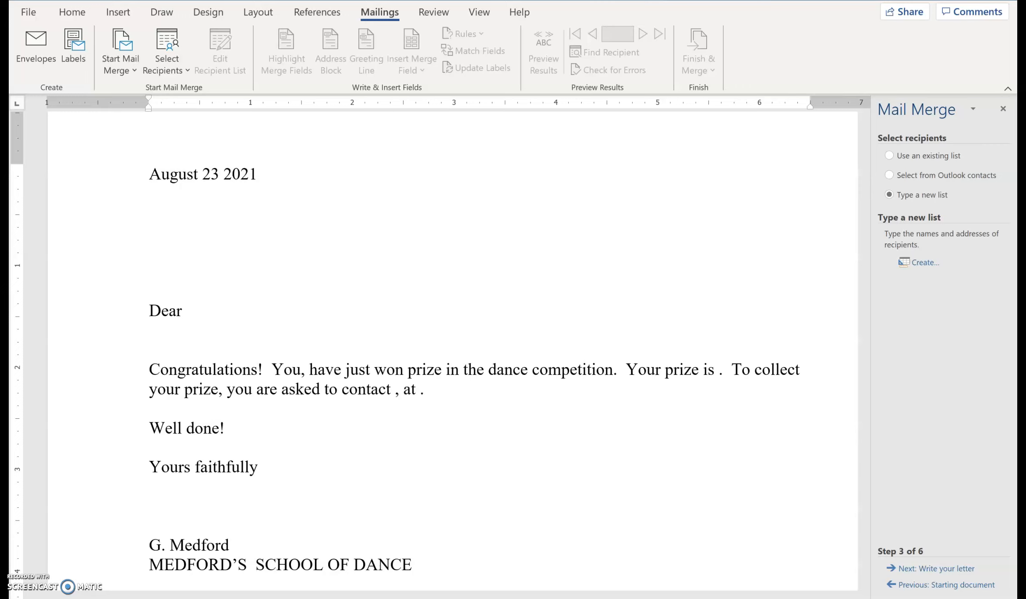
With the red pen, mark the blank after "Dear" with a line and question mark, and the gap before "prize" with an arrow and question mark.
left_click(162, 12)
left_click(171, 51)
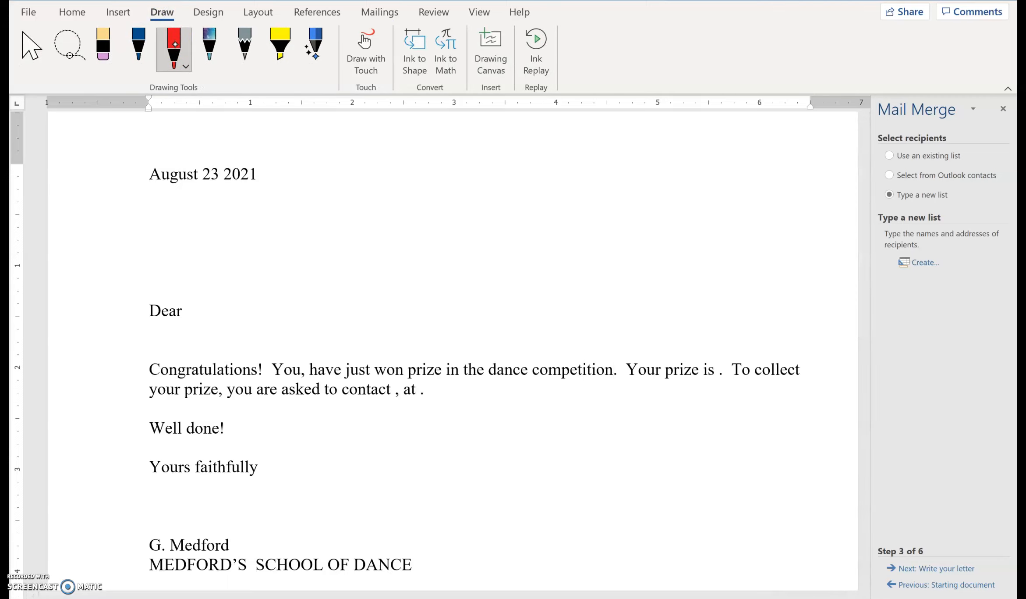
left_click_drag(192, 320, 274, 321)
left_click_drag(225, 292, 228, 304)
left_click(229, 309)
mouse_move(406, 343)
left_mouse_down()
mouse_move(404, 391)
mouse_move(417, 389)
left_mouse_up()
left_click_drag(404, 311, 406, 320)
left_click(405, 323)
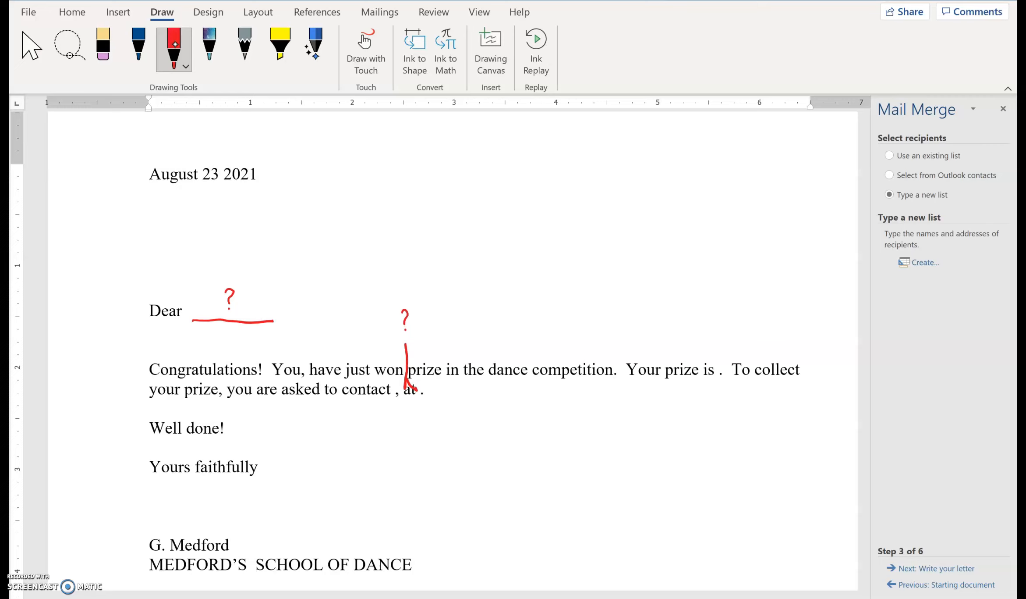
Mark the gaps after "Your prize is", "contact" and "at" with red pen arrows and question marks.
mouse_move(723, 341)
left_mouse_down()
mouse_move(714, 390)
mouse_move(724, 392)
left_mouse_up()
left_click_drag(720, 312, 723, 323)
left_click(724, 326)
left_click_drag(394, 375, 403, 423)
left_click_drag(386, 356, 389, 360)
left_click(388, 363)
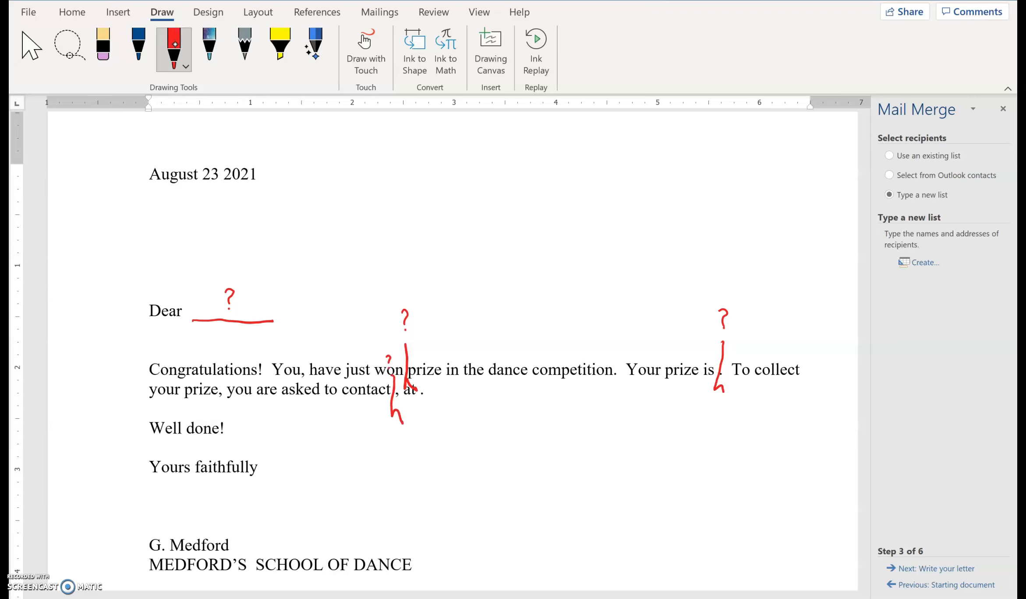
left_click_drag(421, 376, 423, 417)
left_click_drag(433, 373, 437, 384)
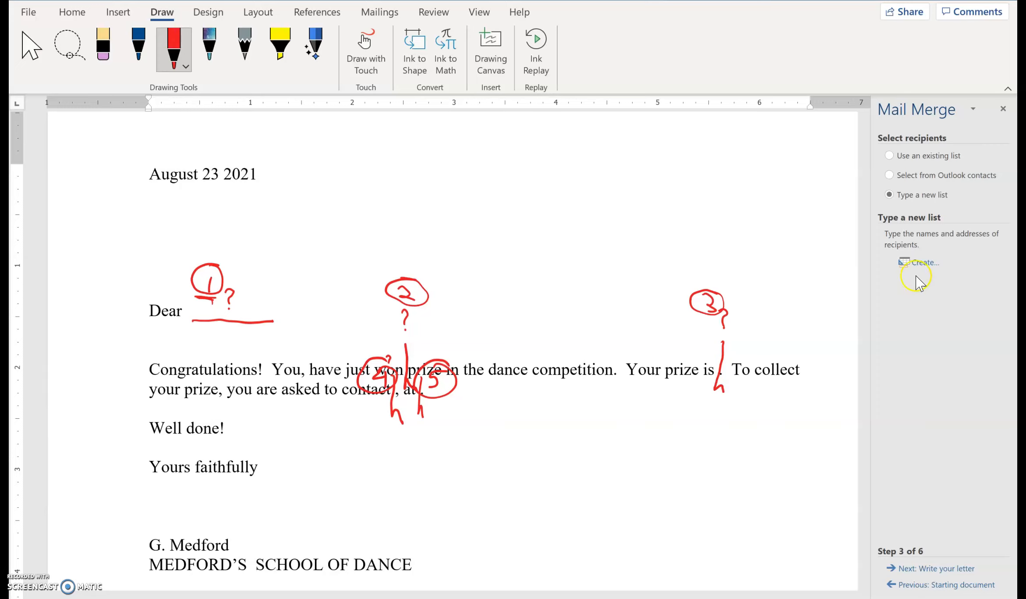
Create a new address list for the recipients and enlarge its window to show more columns.
left_click(928, 260)
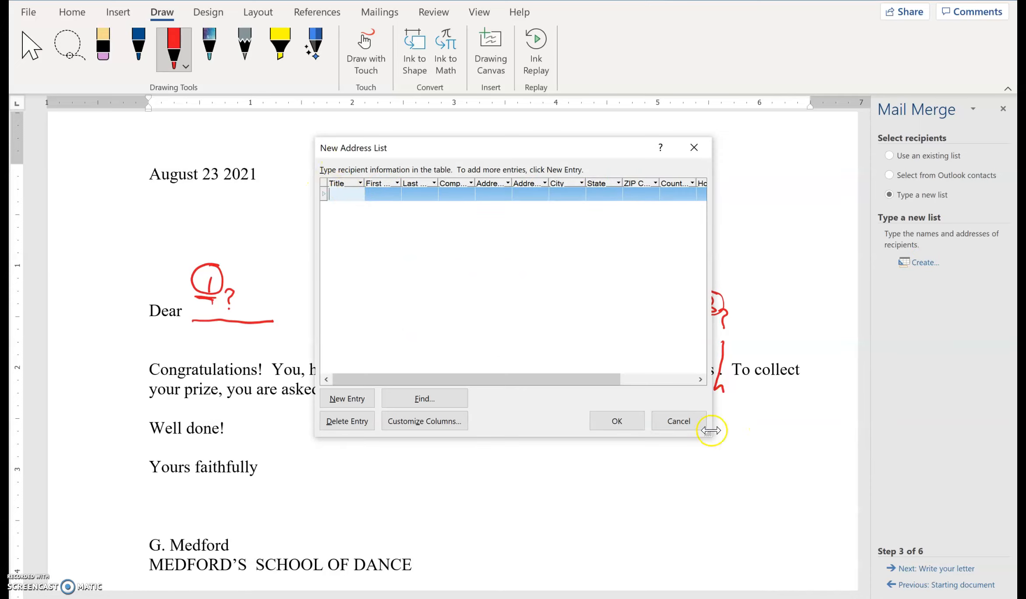
left_click_drag(708, 433, 795, 541)
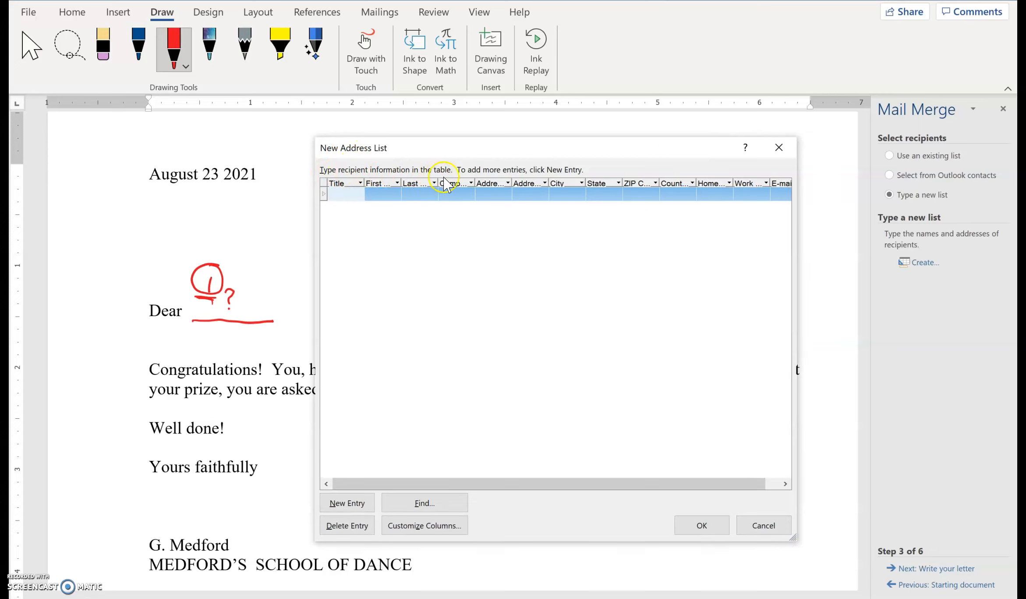
left_click(351, 194)
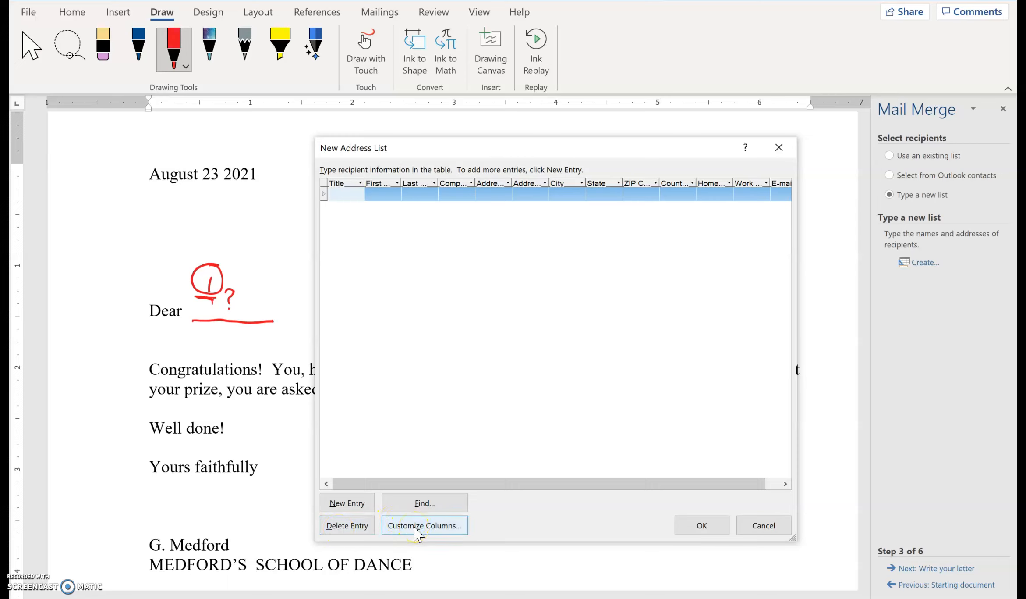
Customize the address list columns by deleting the Company Name field.
left_click(415, 529)
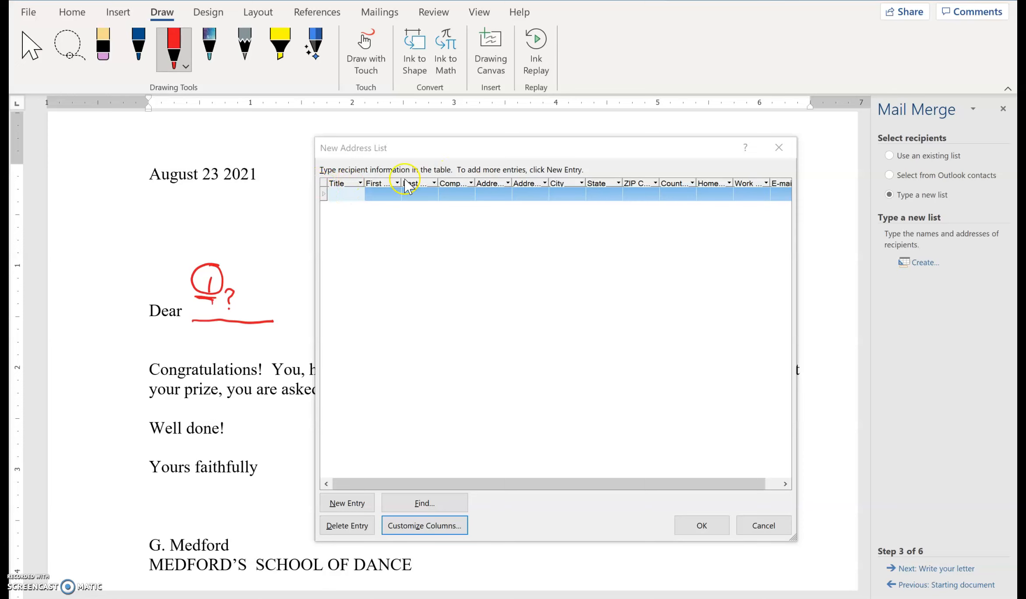
left_click(435, 524)
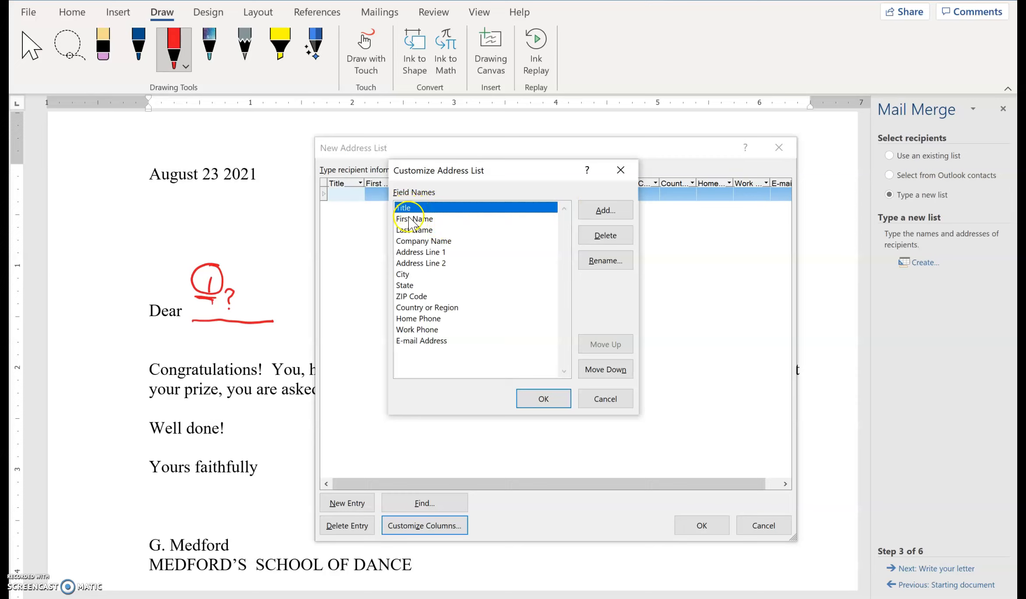
left_click(410, 240)
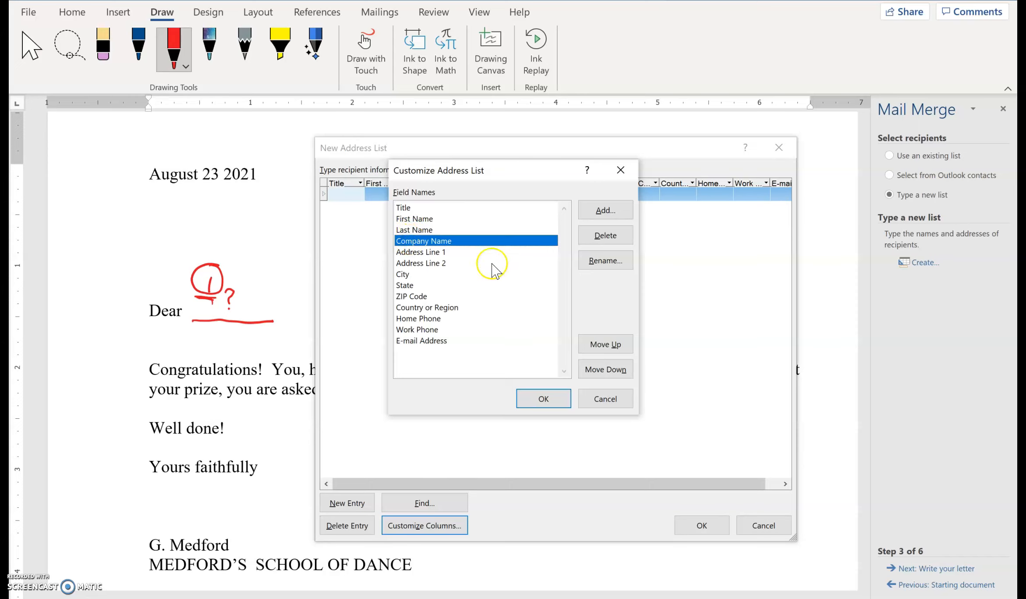
left_click(605, 237)
left_click(486, 346)
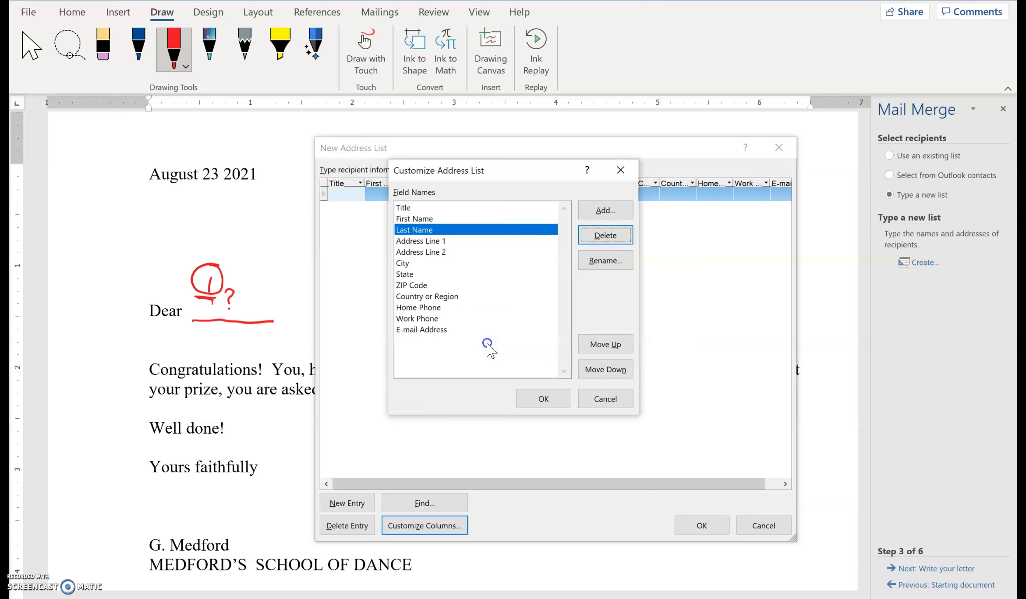
Rename Address Line 1 to Prize, define the remaining fields as Winnings, Contact and Phone Number, and apply the customized columns.
left_click(433, 241)
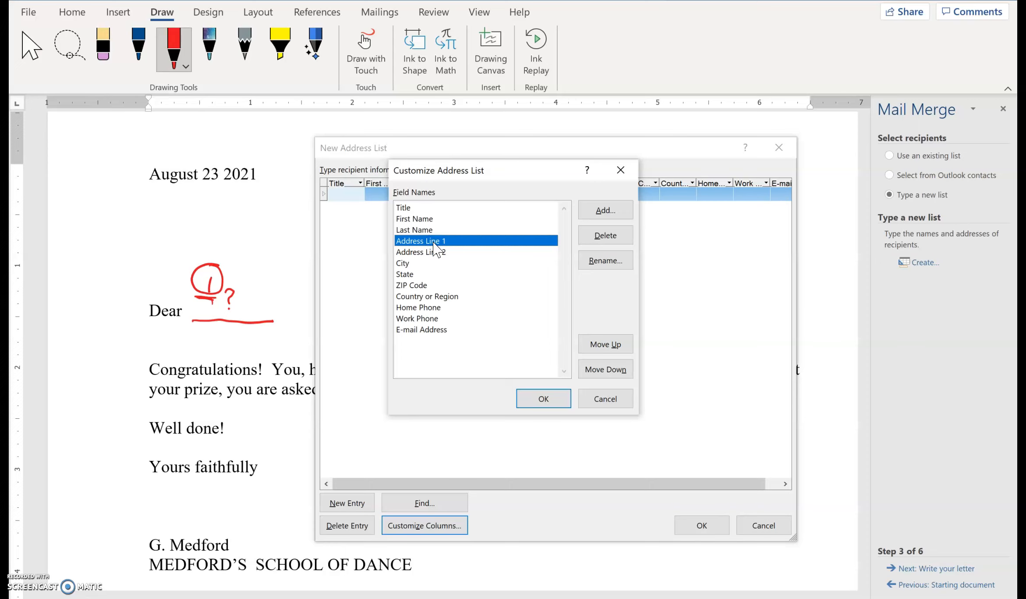
left_click(620, 263)
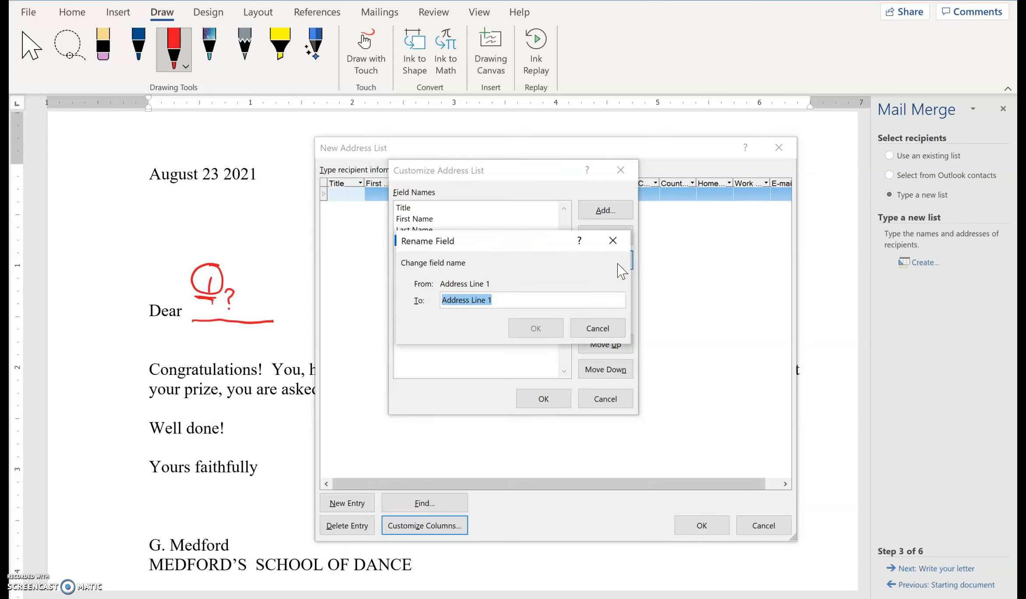
type("Prize")
left_click(538, 329)
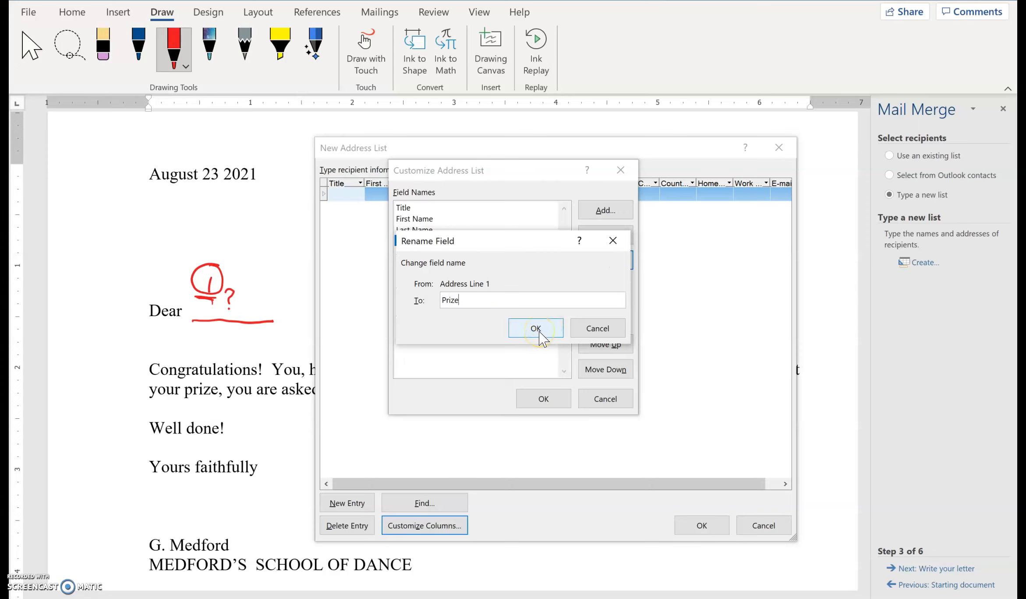
left_click(423, 244)
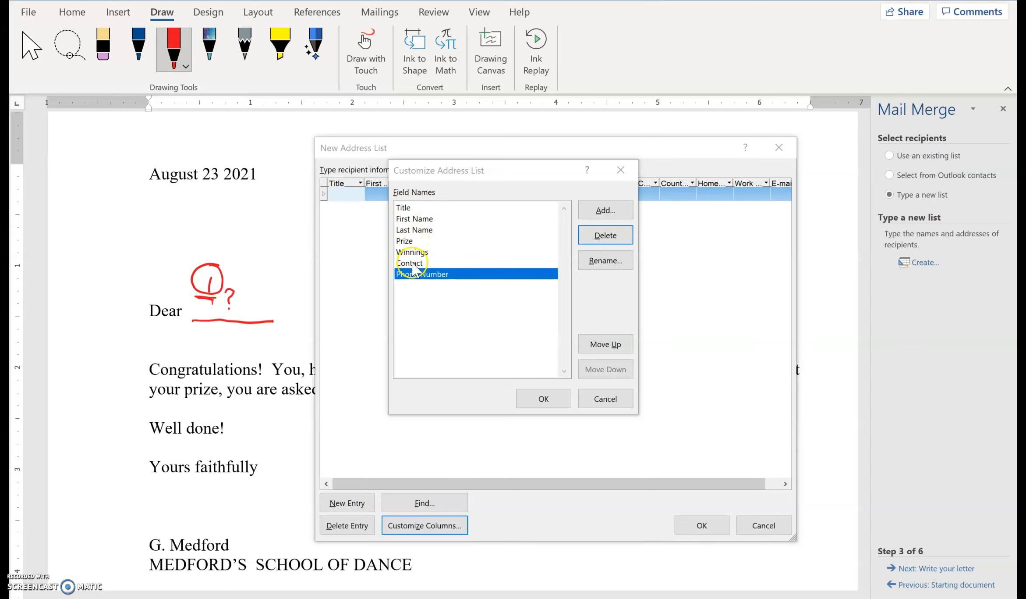
left_click(556, 397)
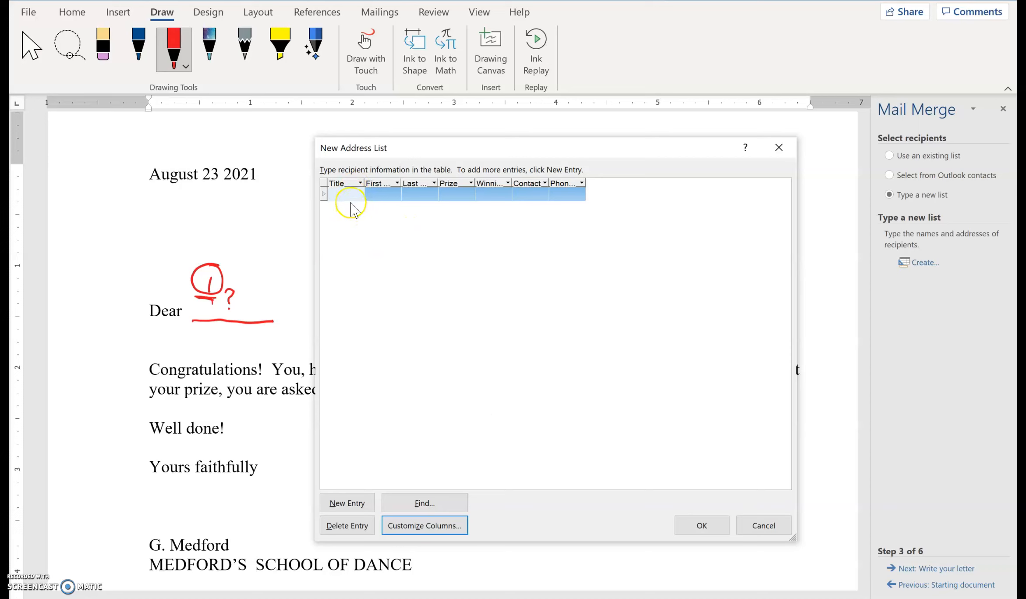
Fill in the first recipient's title as Mr., the first and last name, and 1st as the prize.
left_click_drag(439, 152, 381, 179)
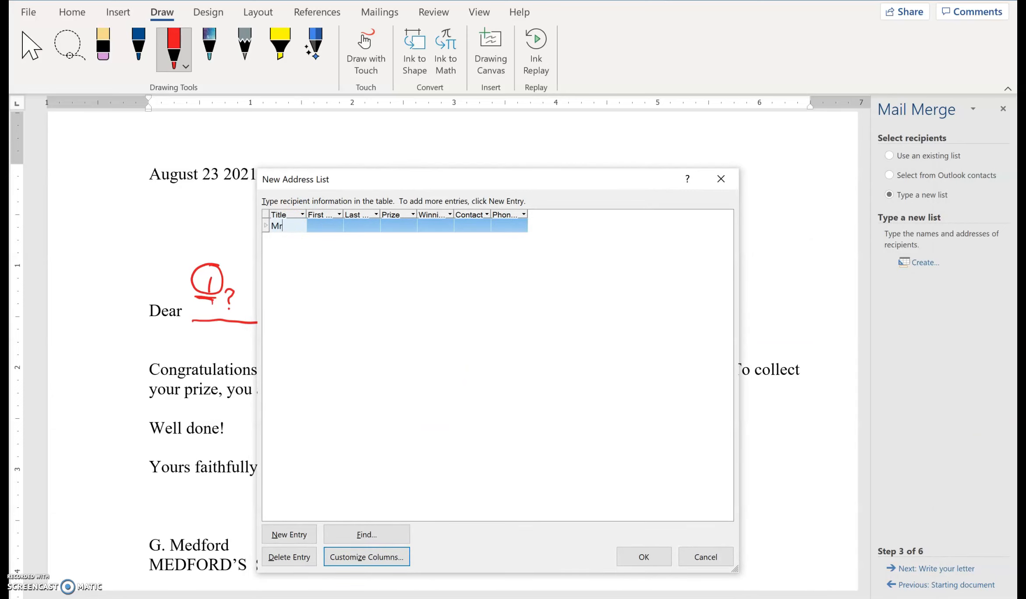
key("Tab")
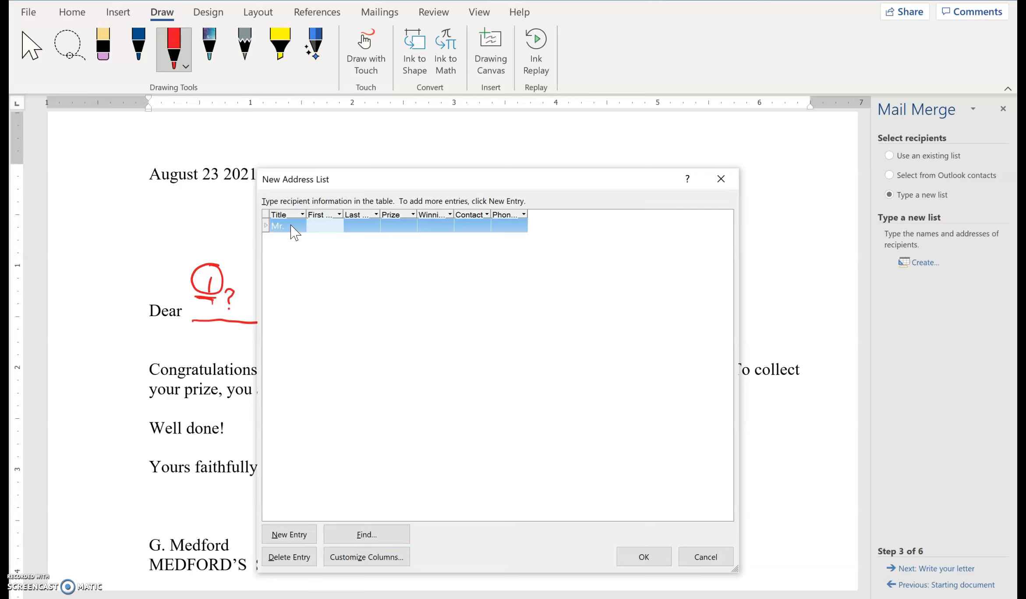
type("Simon")
key("Tab")
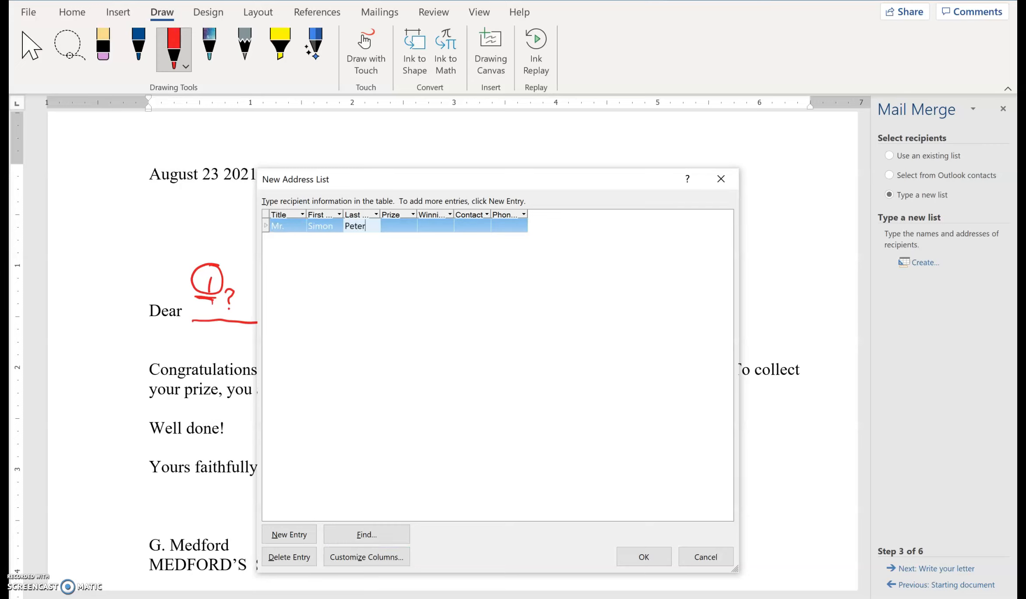
key("Tab")
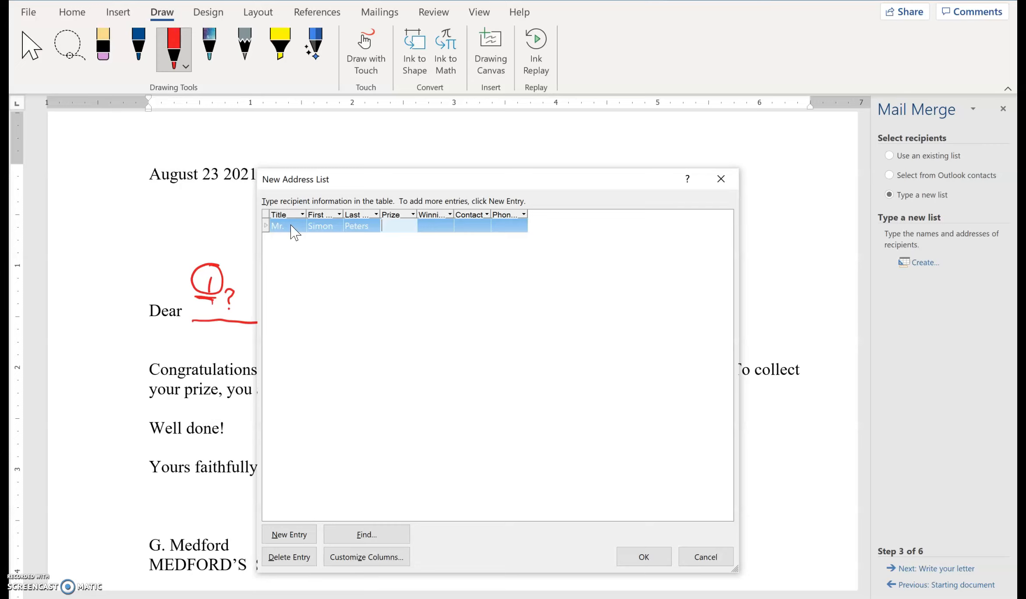
key("Tab")
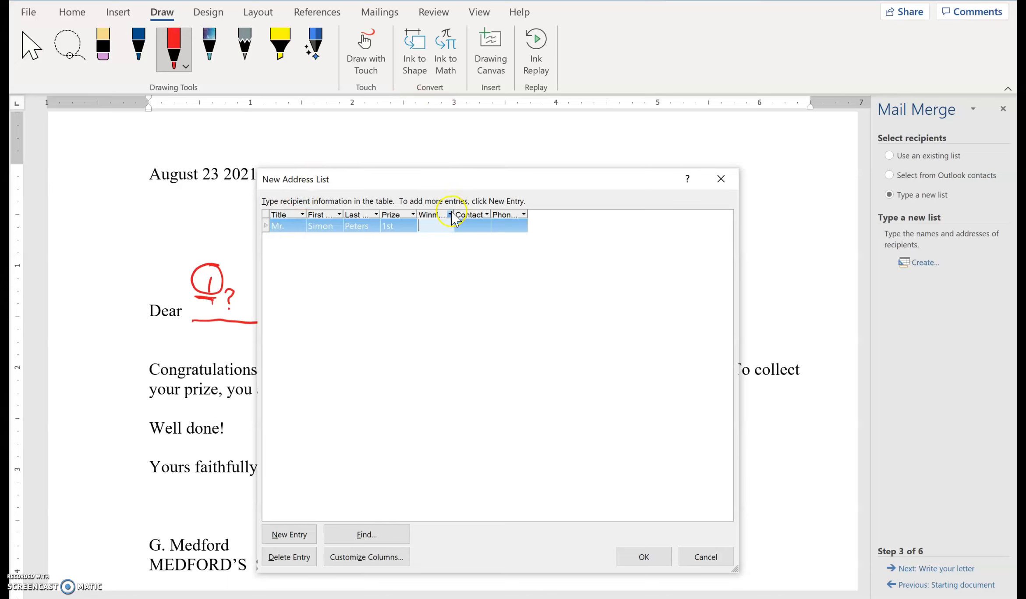
Widen the Winnings, Contact and Phone Number columns and enter Tablet, the contact's name and the phone number for the first recipient.
left_click_drag(454, 215, 710, 218)
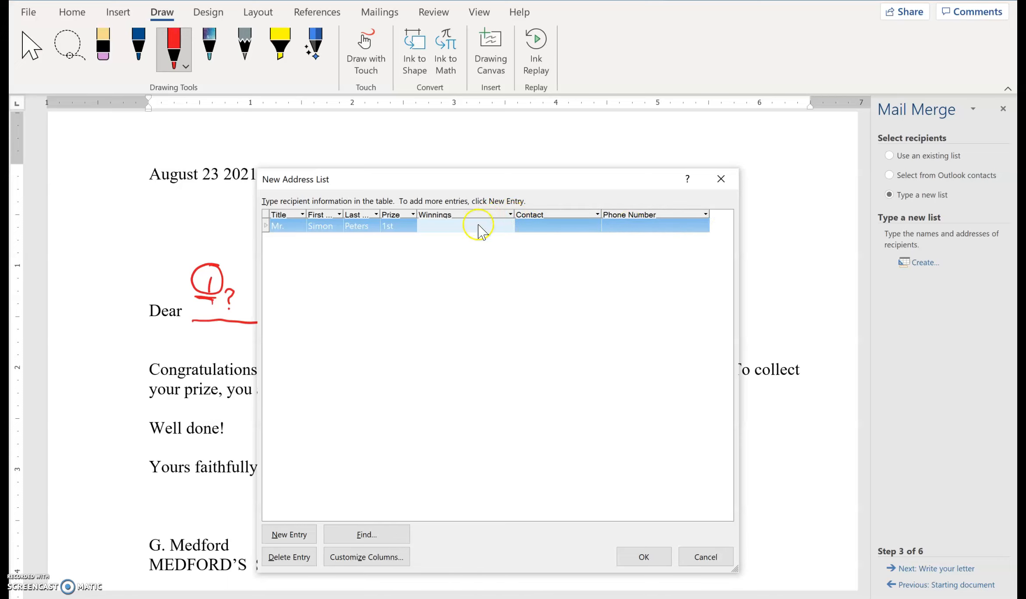
left_click(431, 224)
key("Tab")
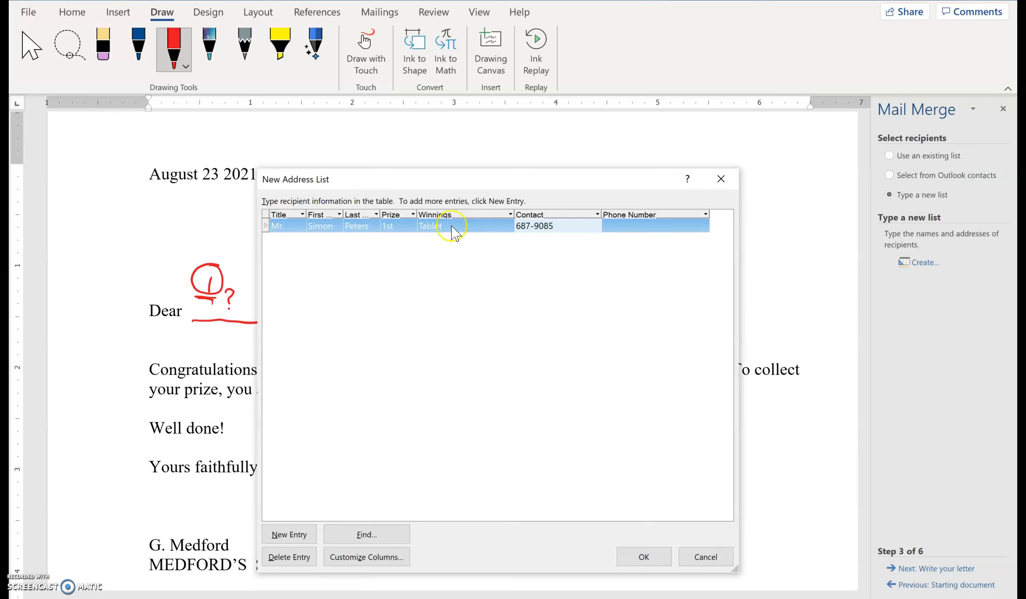
key("BackSpace")
key("BackSpace")
key("BackSpace")
key("BackSpace")
key("BackSpace")
key("BackSpace")
key("Tab")
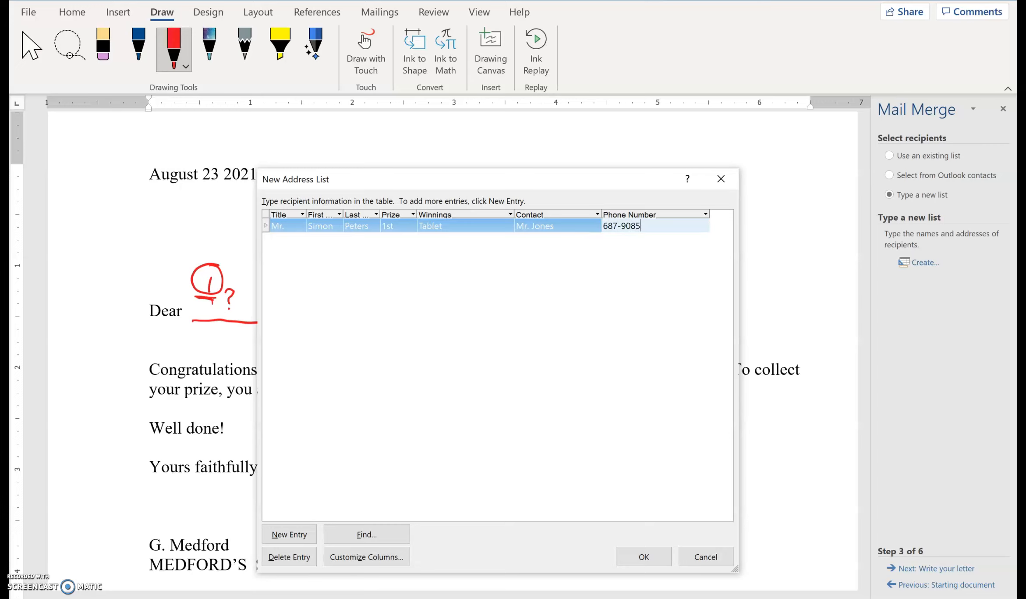
Add the 2nd, 3rd and 4th prize recipients with winnings iPhone, Smart Watch and $200 Voucher, and narrow the Winnings column.
key("Tab")
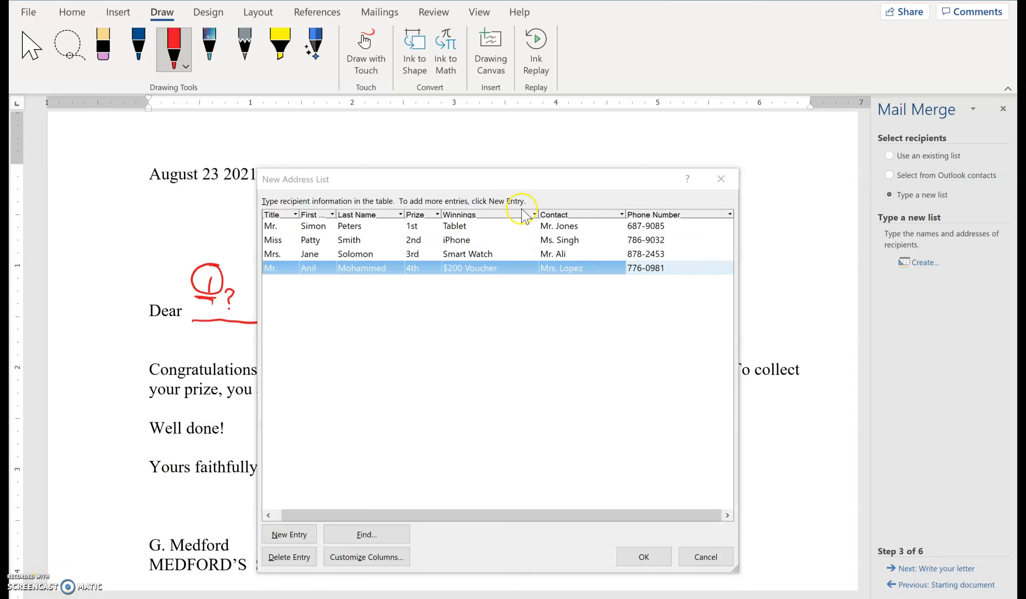
left_click_drag(540, 214, 528, 217)
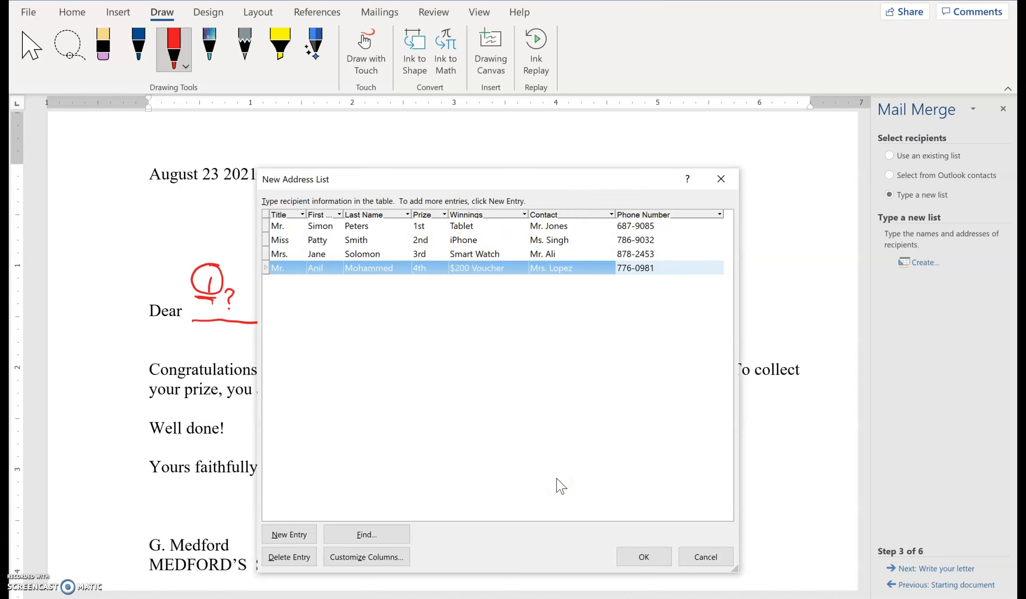
Save the address list as NewMergeData with all recipients included, and advance the merge to writing the letter.
left_click(644, 558)
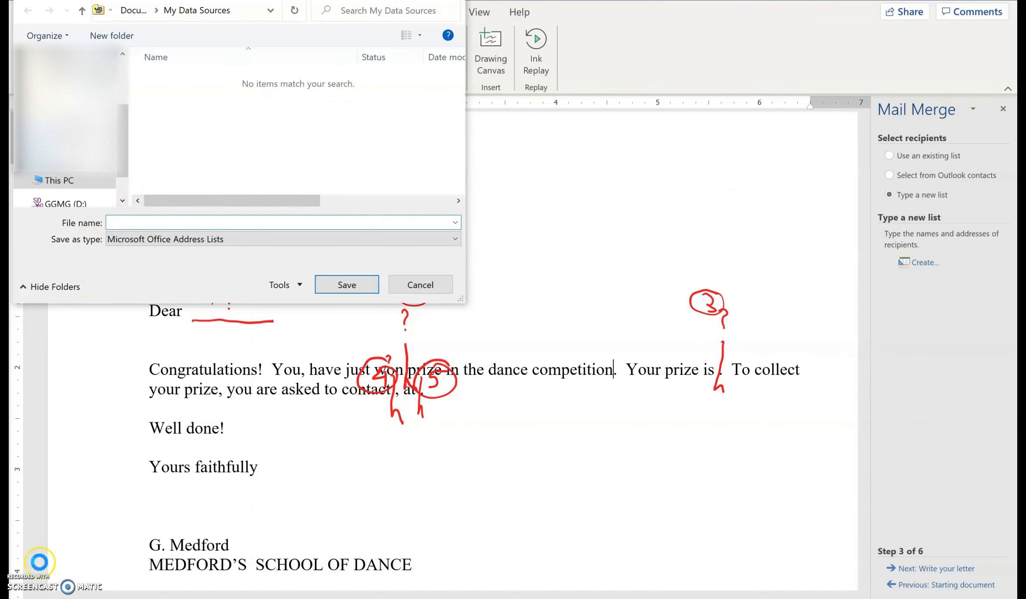
type("NewMergeData")
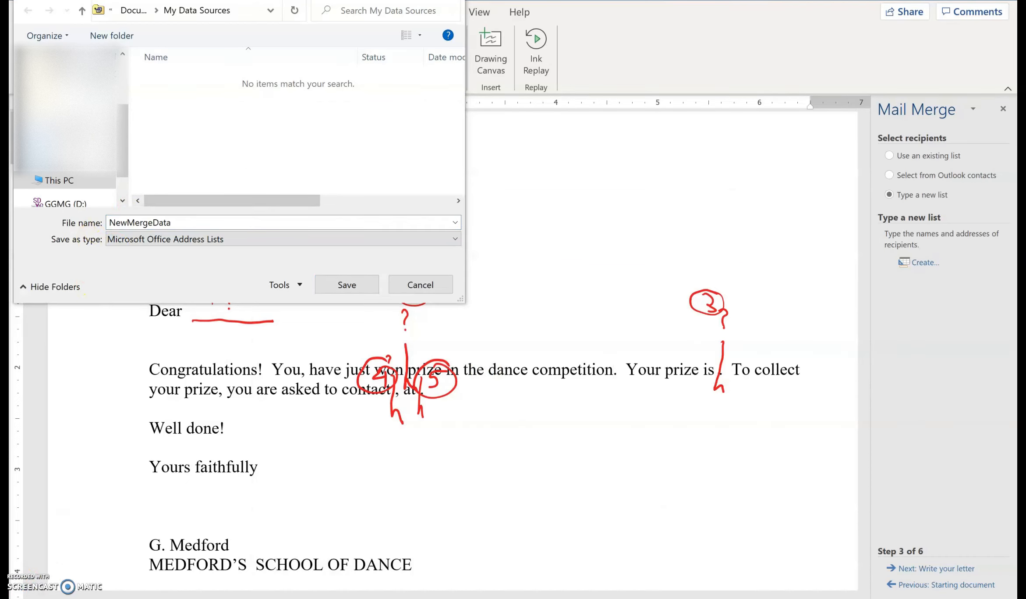
left_click(340, 285)
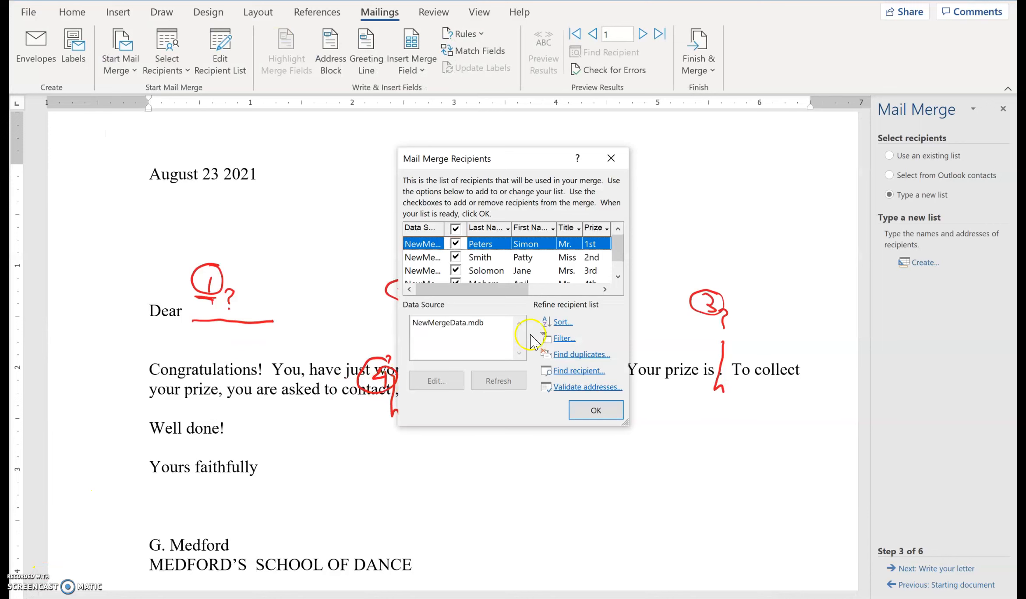
left_click(596, 411)
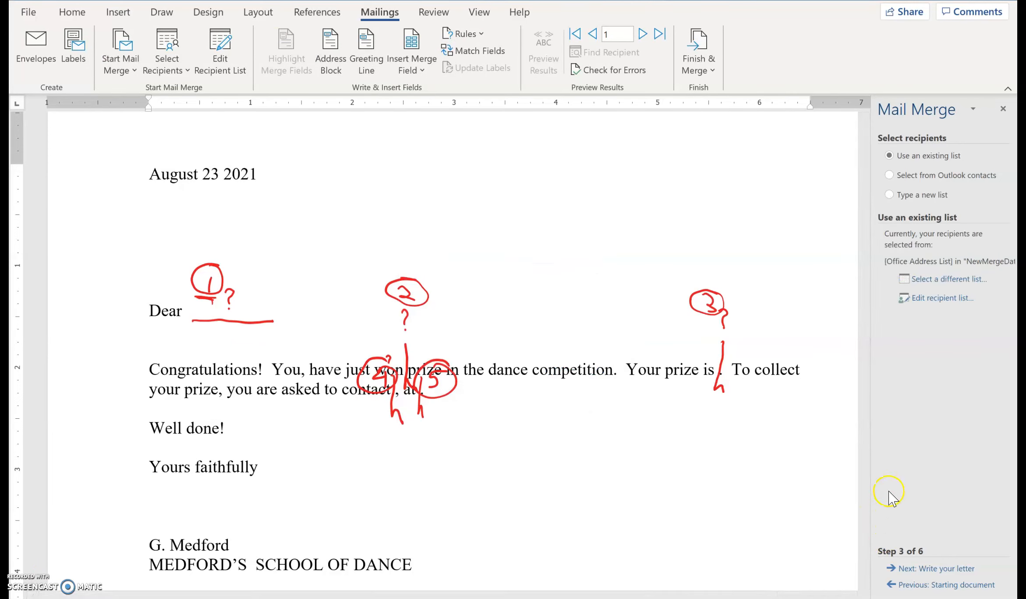
left_click(912, 568)
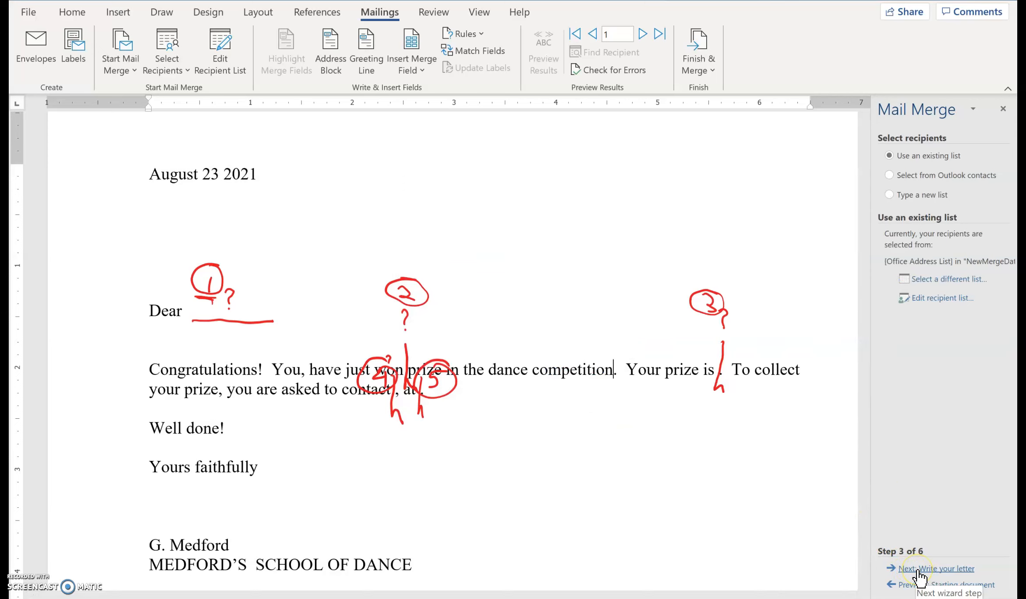
left_click(918, 571)
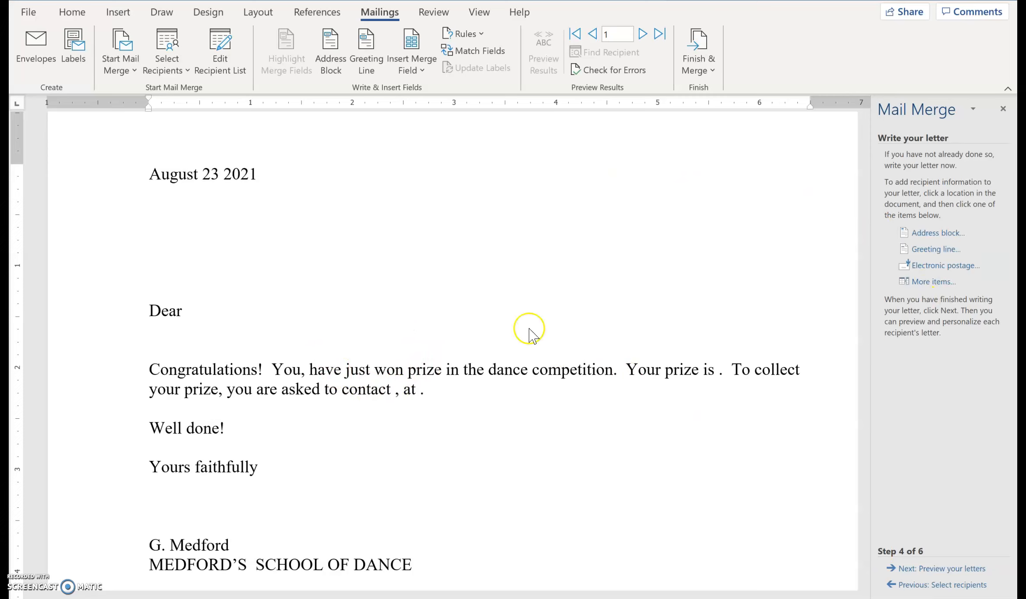
Insert the Title merge field after "Dear" in the letter's greeting.
left_click(186, 312)
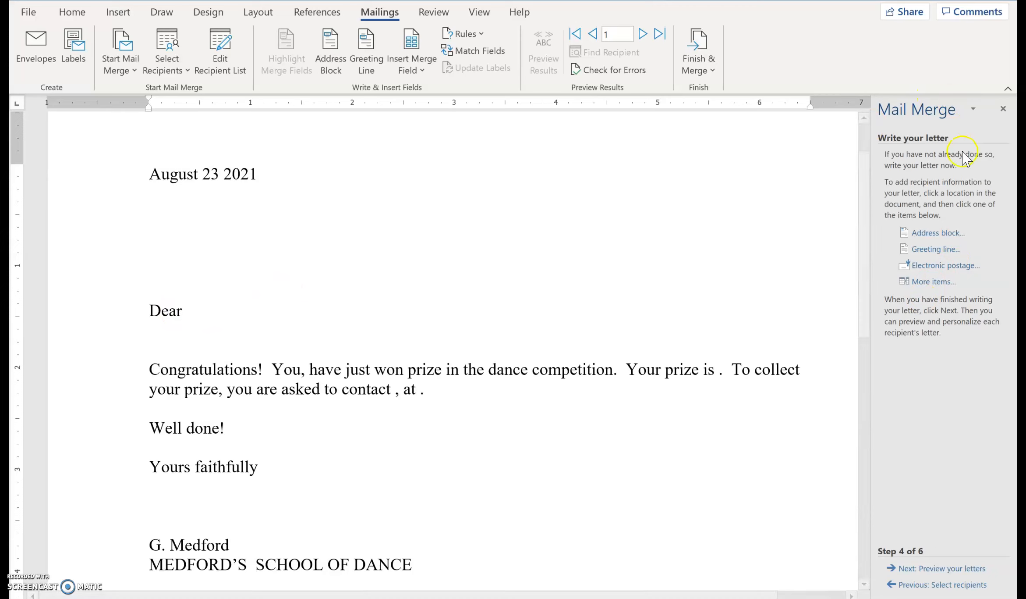
left_click(922, 283)
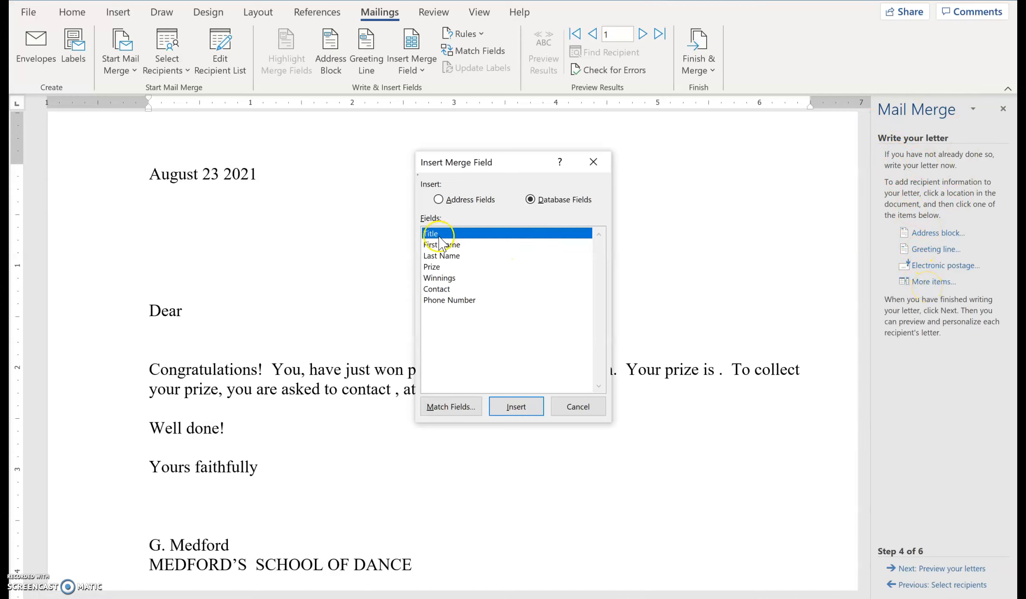
left_click(578, 405)
left_click(940, 281)
left_click(516, 406)
key("Escape")
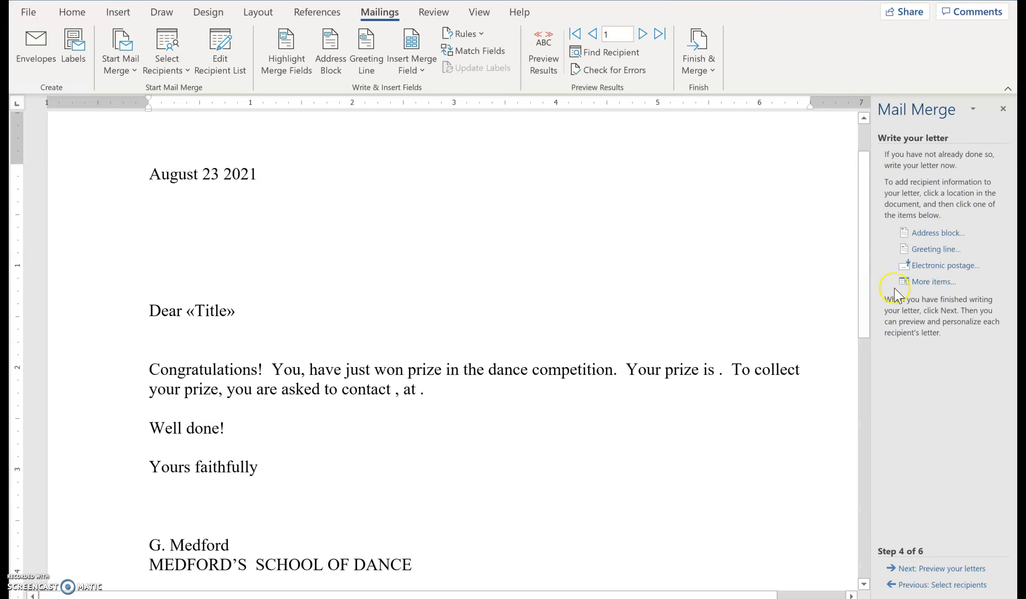
Insert the First Name merge field after Title in the greeting, followed by a space.
left_click(934, 281)
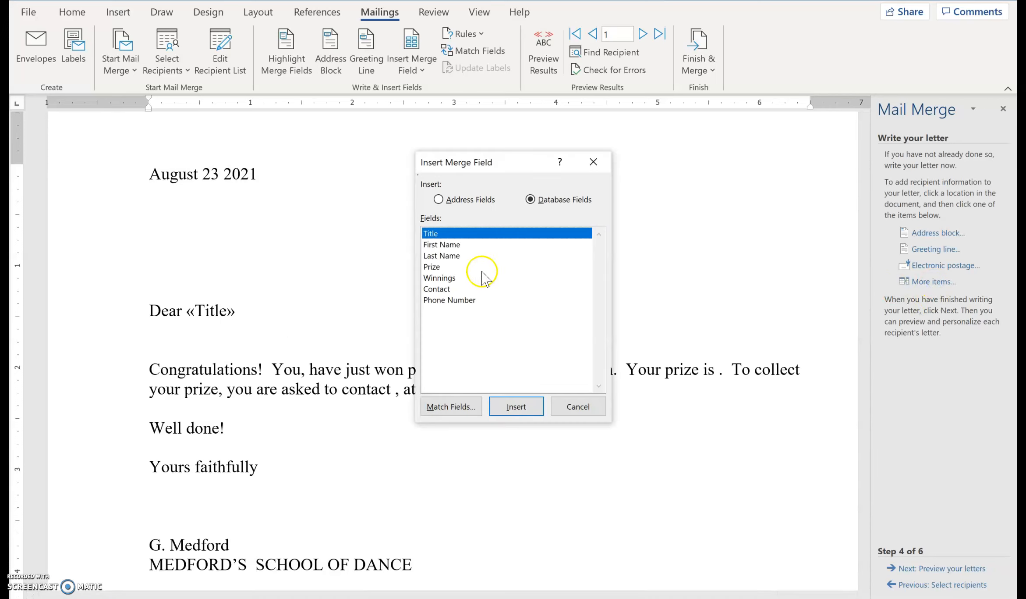
left_click(452, 244)
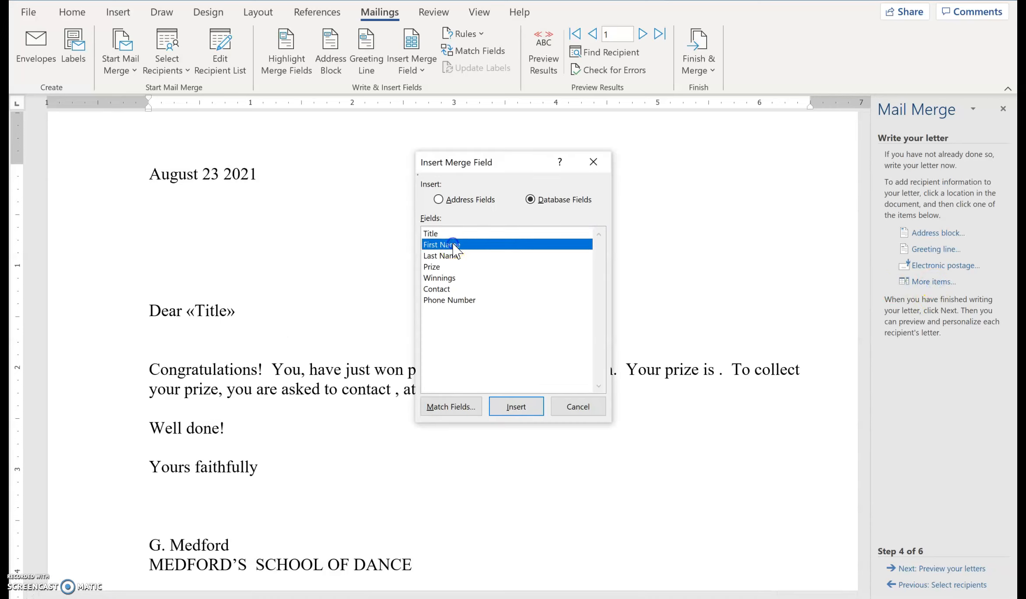
left_click(516, 407)
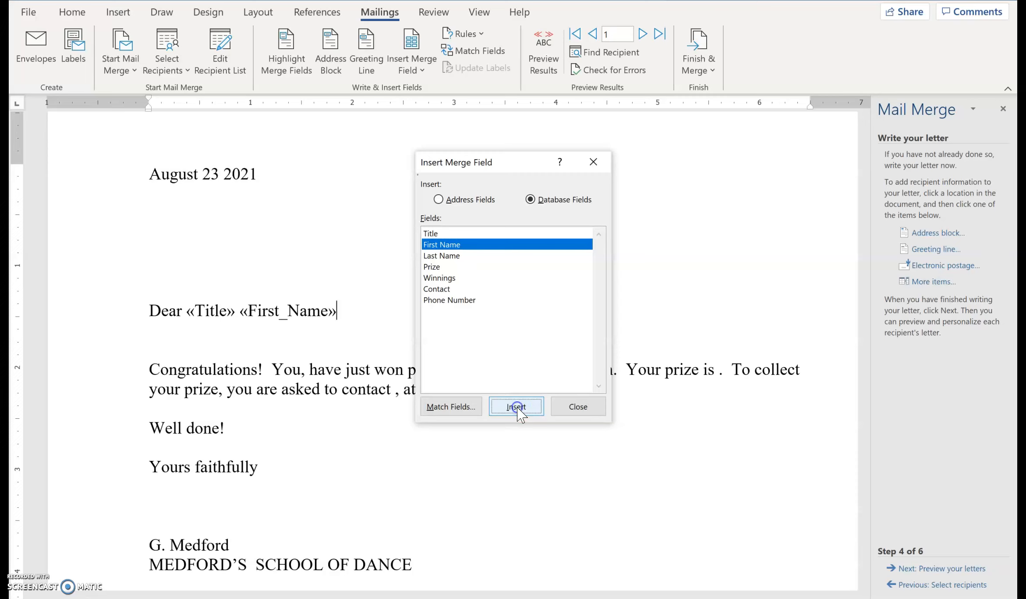
left_click(578, 407)
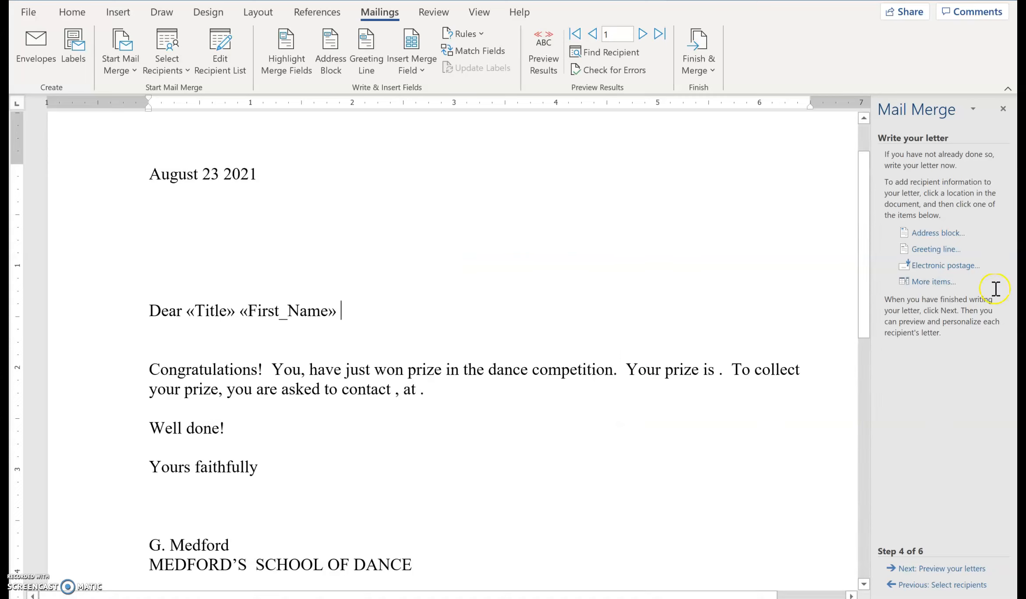
Insert the Last Name field in the greeting and the Prize, Winnings, Contact and Phone Number fields in the gaps of the body text.
left_click(933, 284)
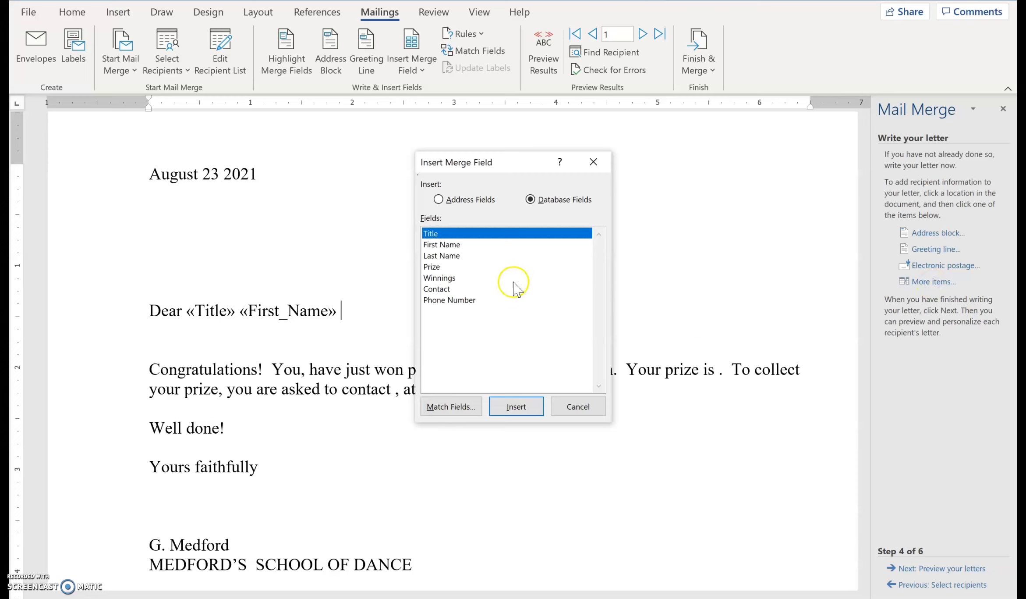
left_click(438, 256)
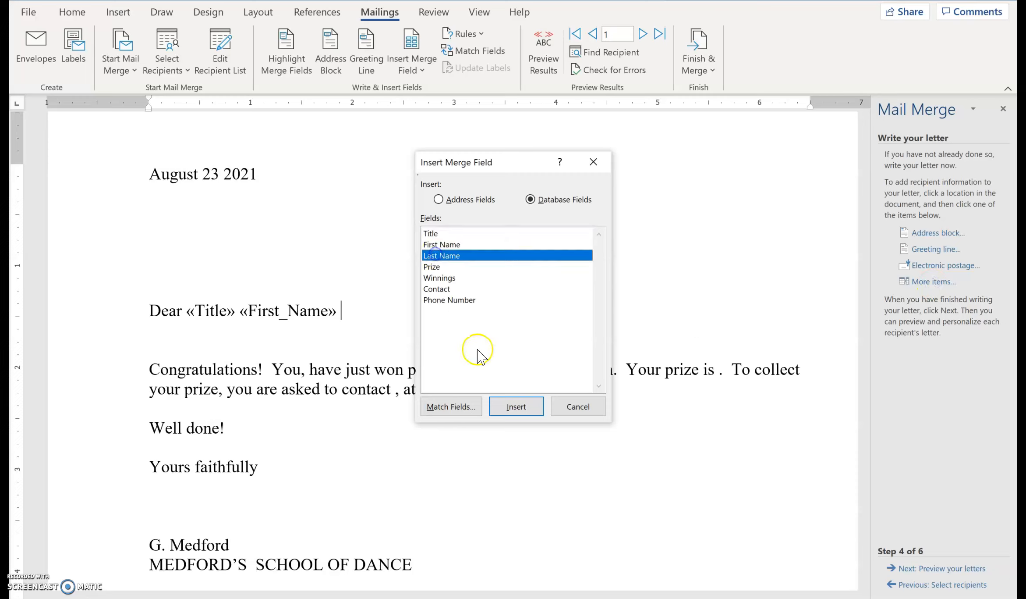
left_click(517, 406)
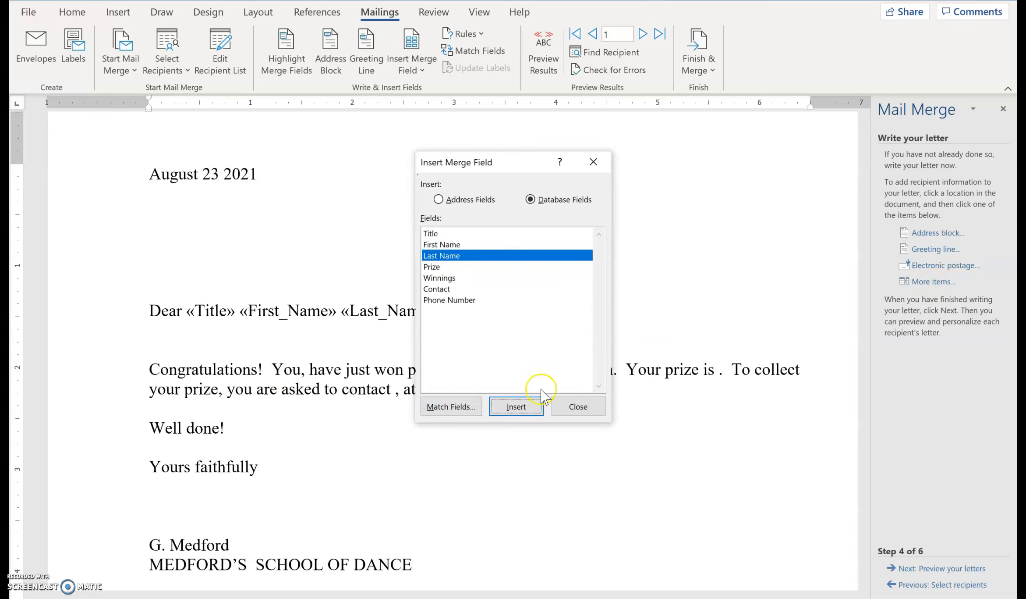
left_click(577, 407)
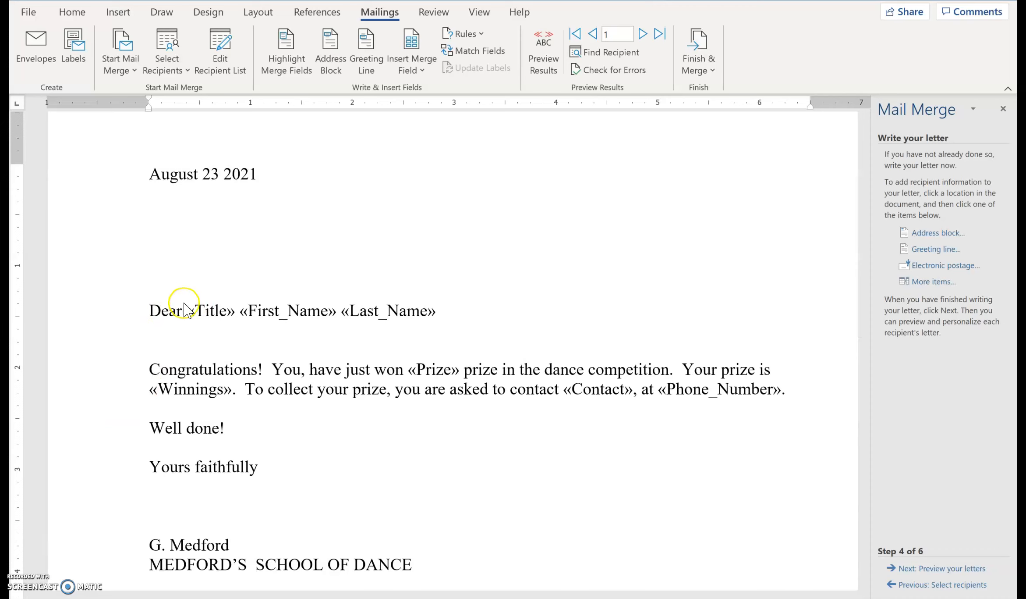
Review each merge field in the letter's greeting and body text, from Title through Phone Number.
left_click_drag(451, 305, 204, 315)
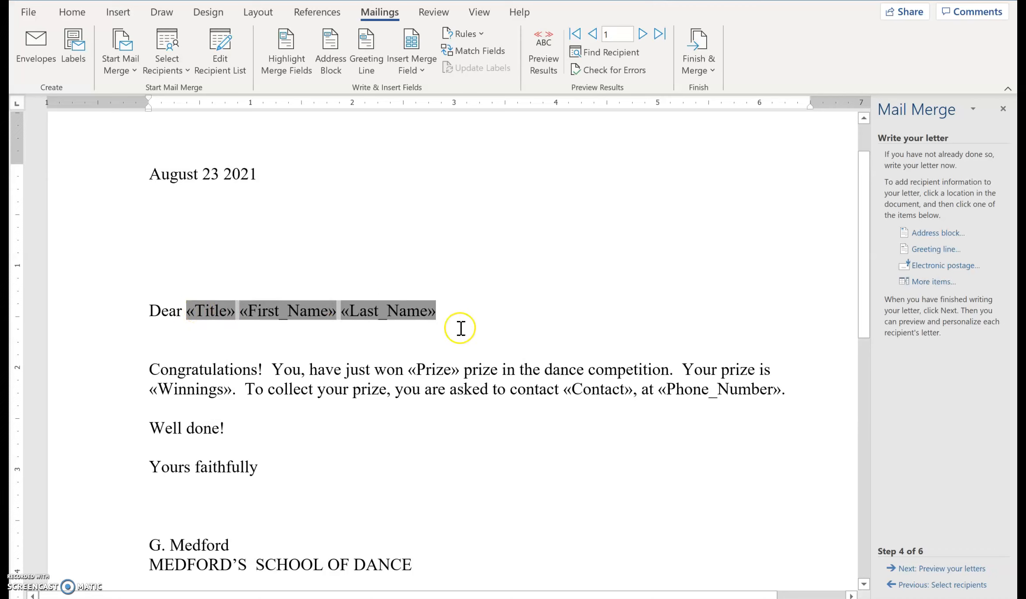
left_click(411, 366)
left_click_drag(411, 366, 462, 371)
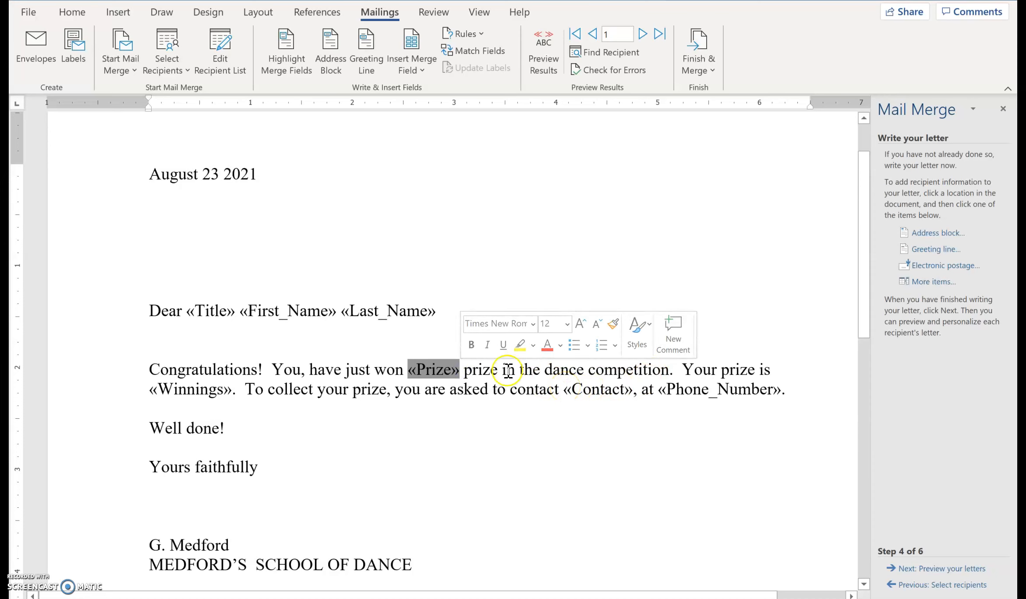
left_click(194, 389)
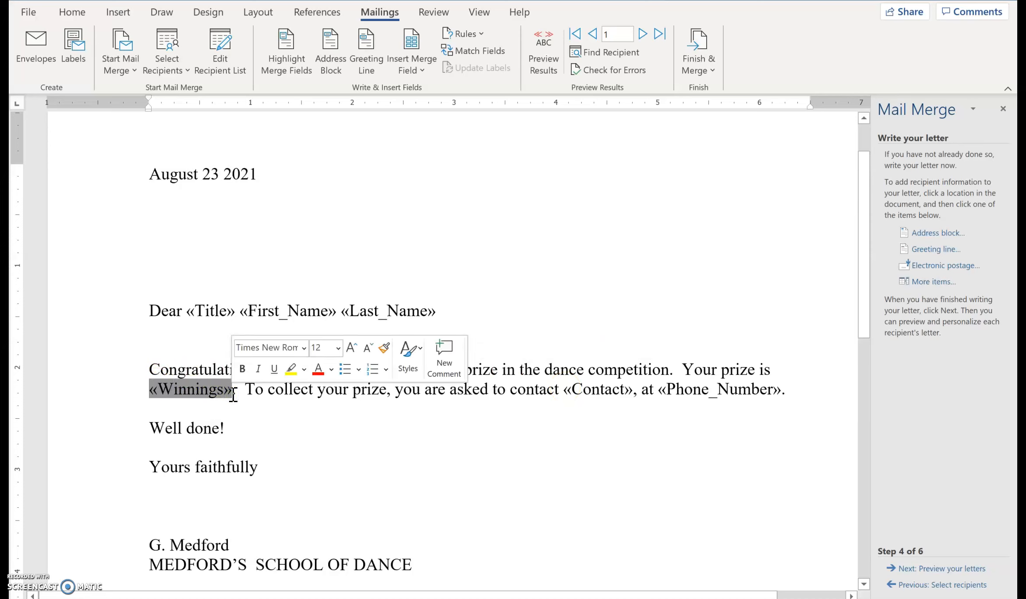
left_click_drag(567, 385, 635, 389)
type(",")
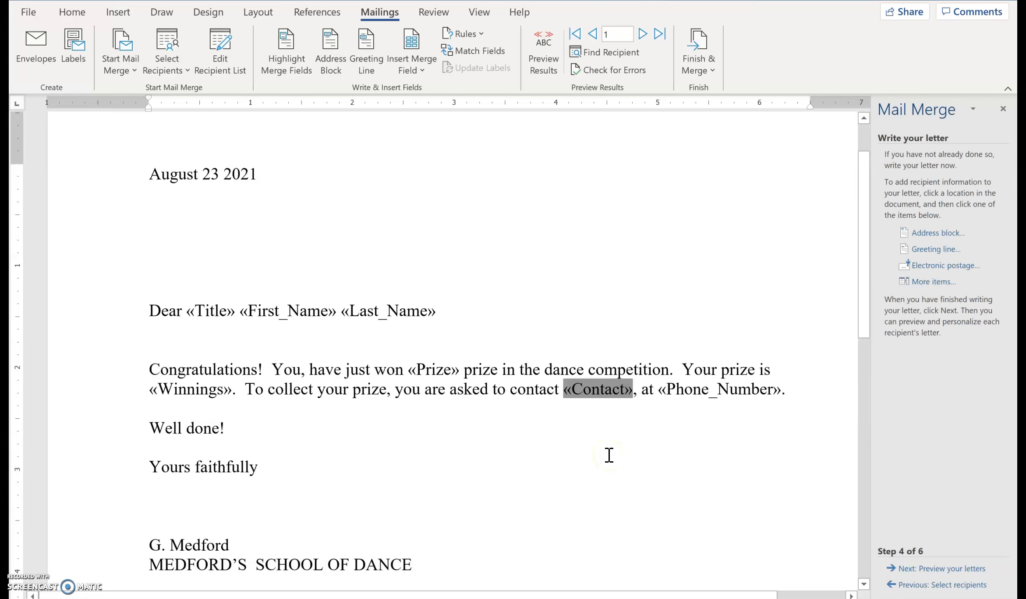
left_click_drag(658, 389, 775, 390)
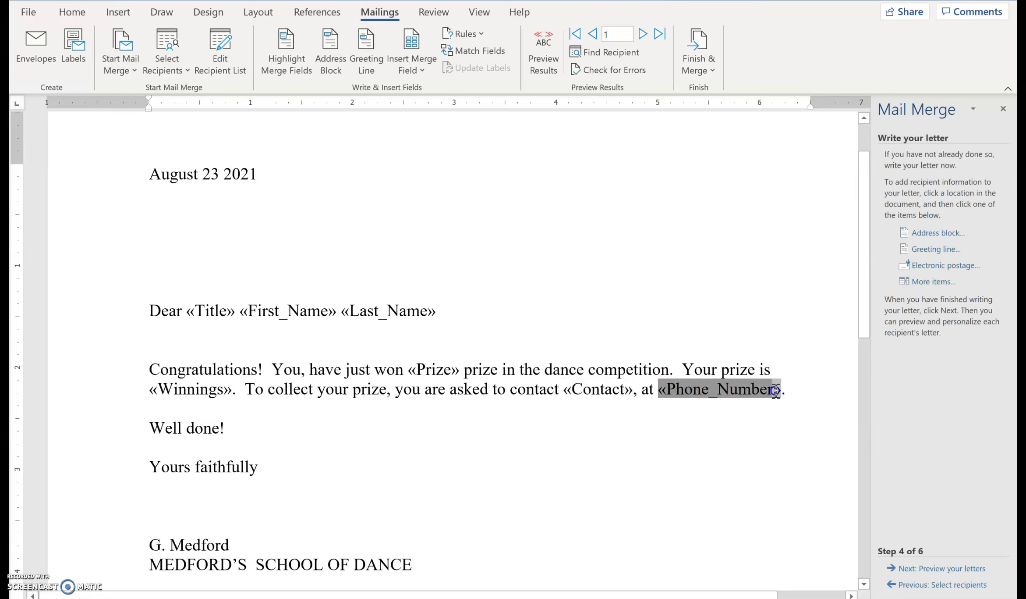
left_click(598, 509)
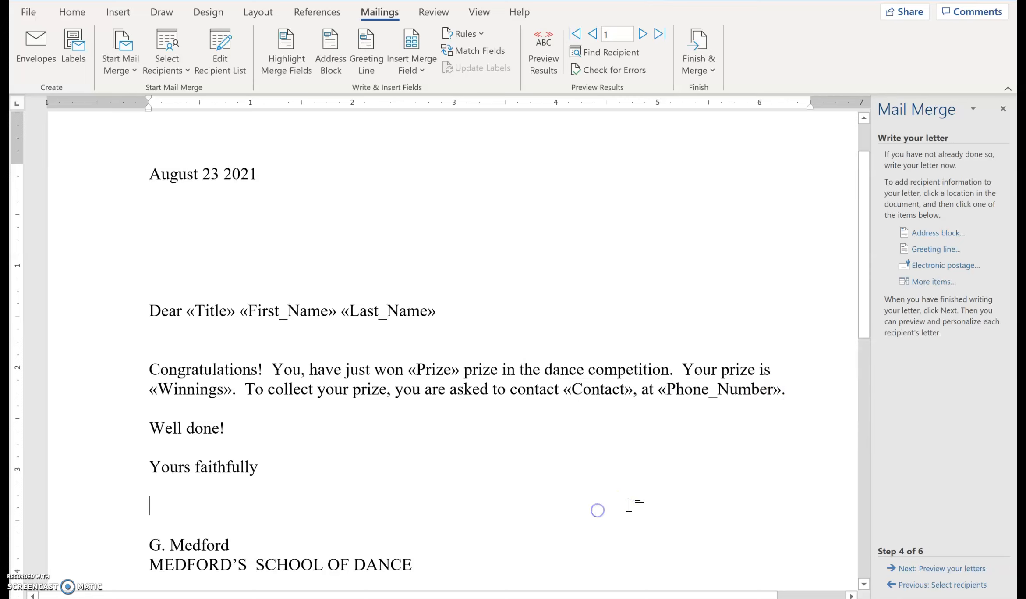
Advance the merge to previewing the letters, and go through recipients 1 to 4 and back to recipient 1.
left_click(921, 571)
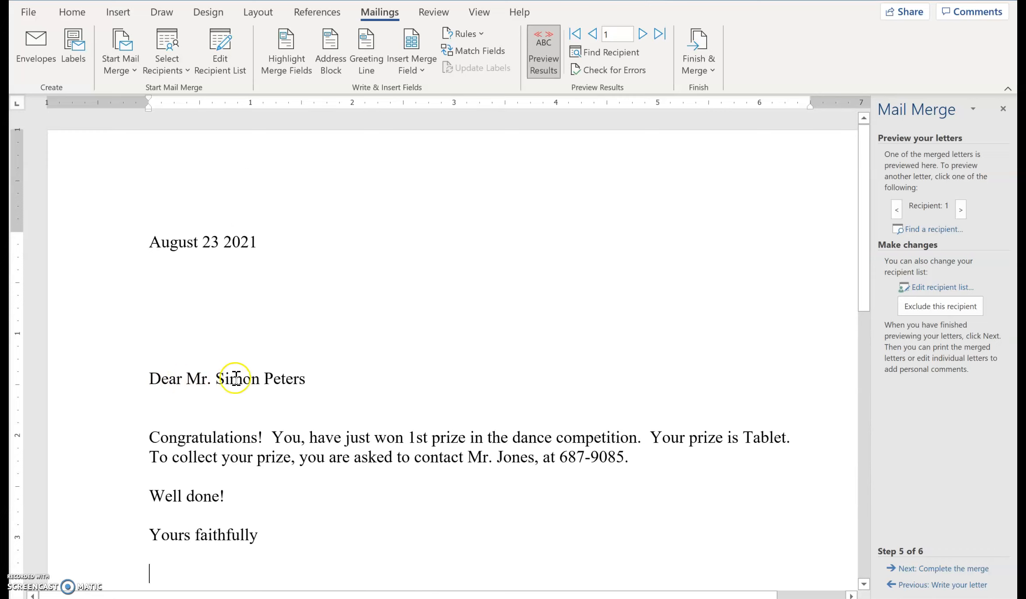
left_click(960, 209)
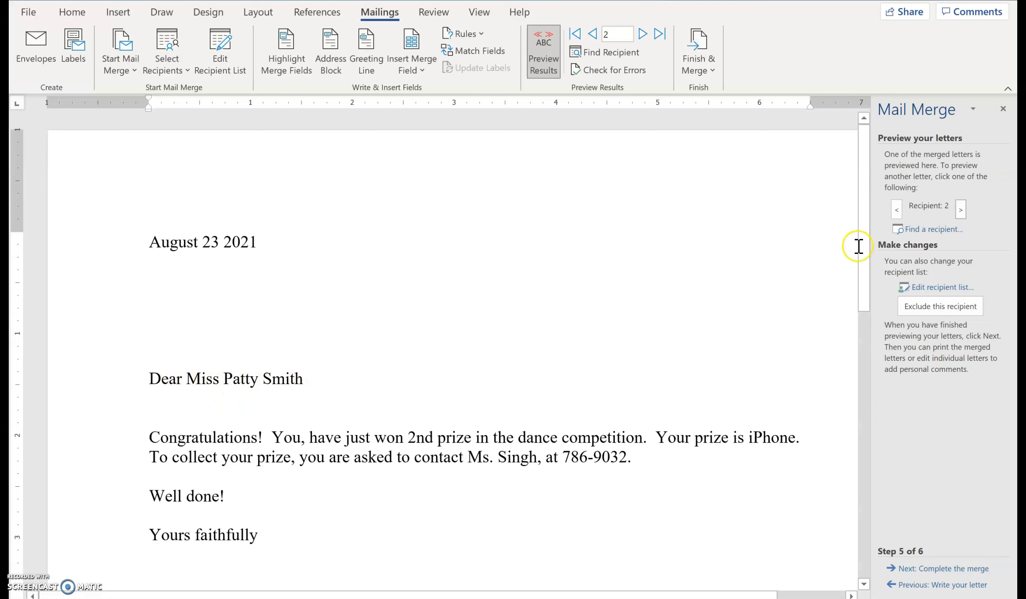
left_click(960, 210)
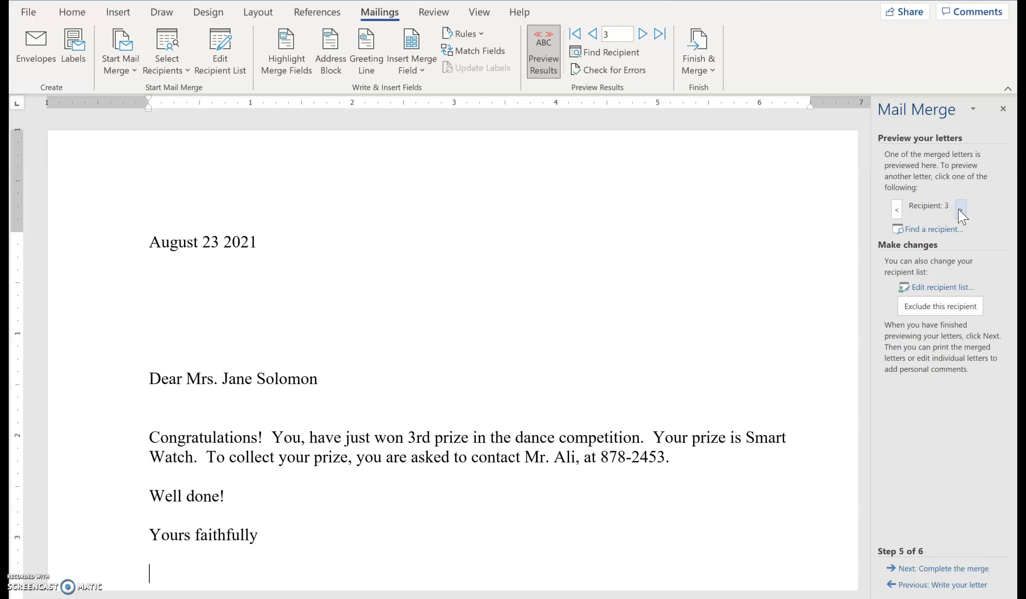
left_click(959, 209)
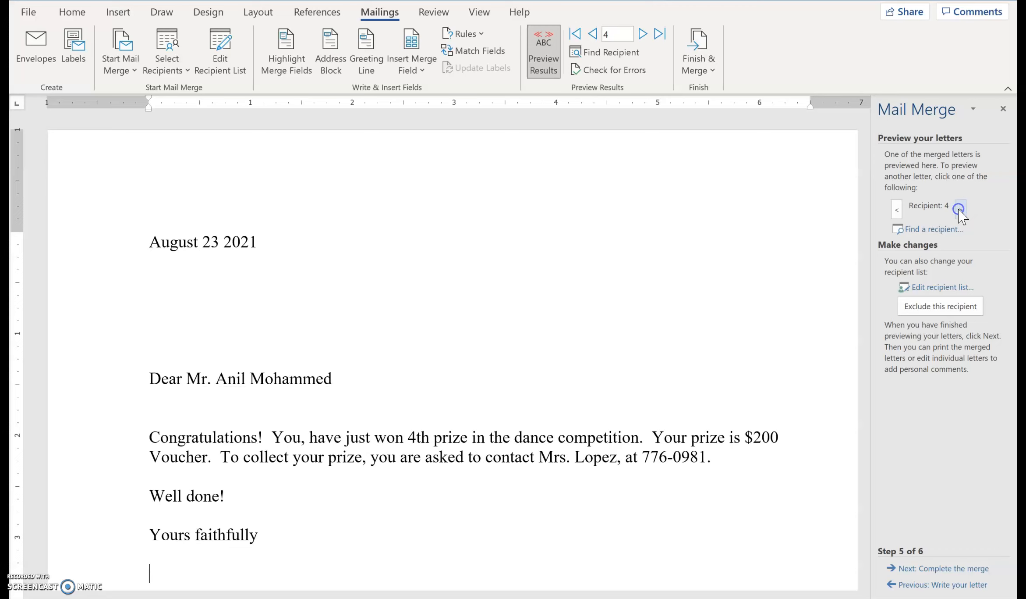
left_click(896, 210)
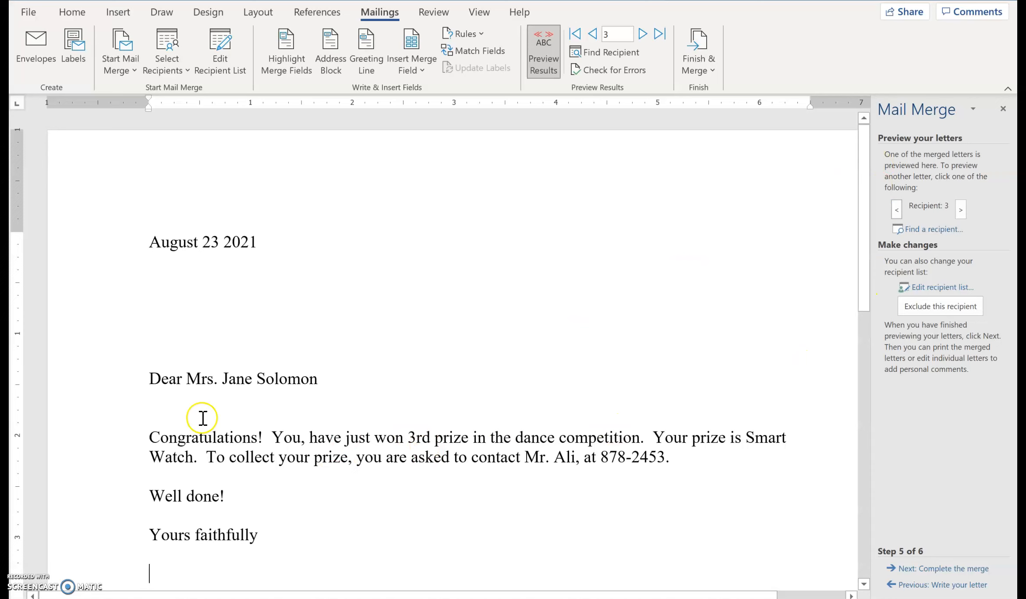
left_click(894, 211)
left_click(897, 211)
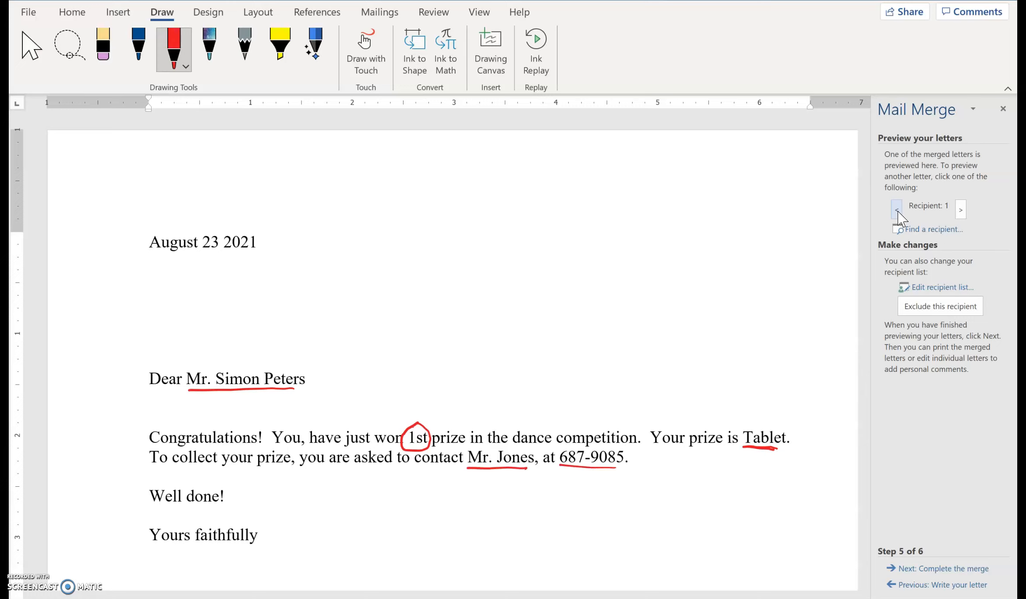
Compare the recipient name, prize, winnings and contact details across the previewed letters for recipients 1 to 4.
left_click(960, 208)
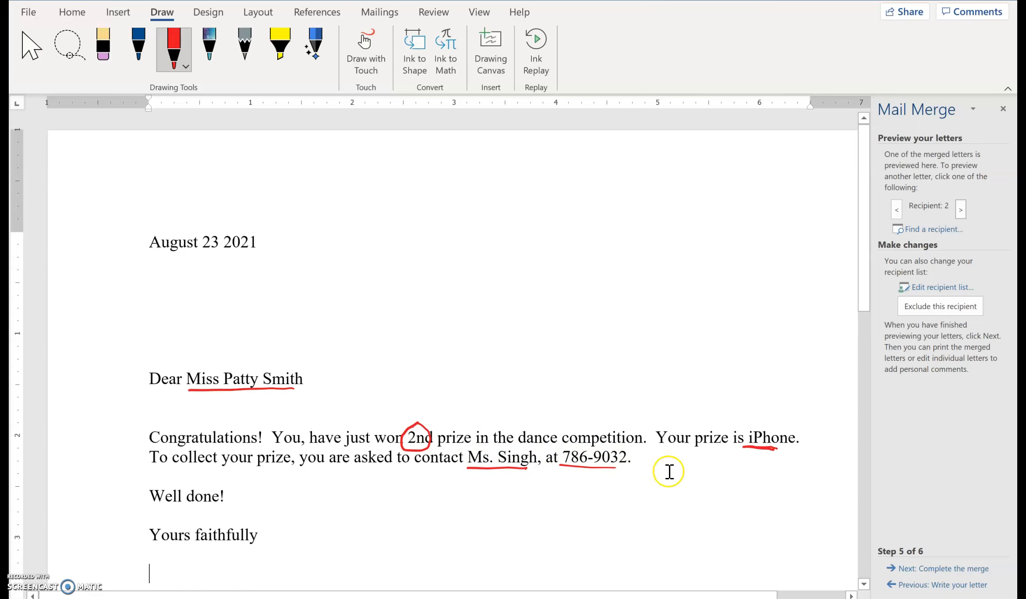
left_click(962, 208)
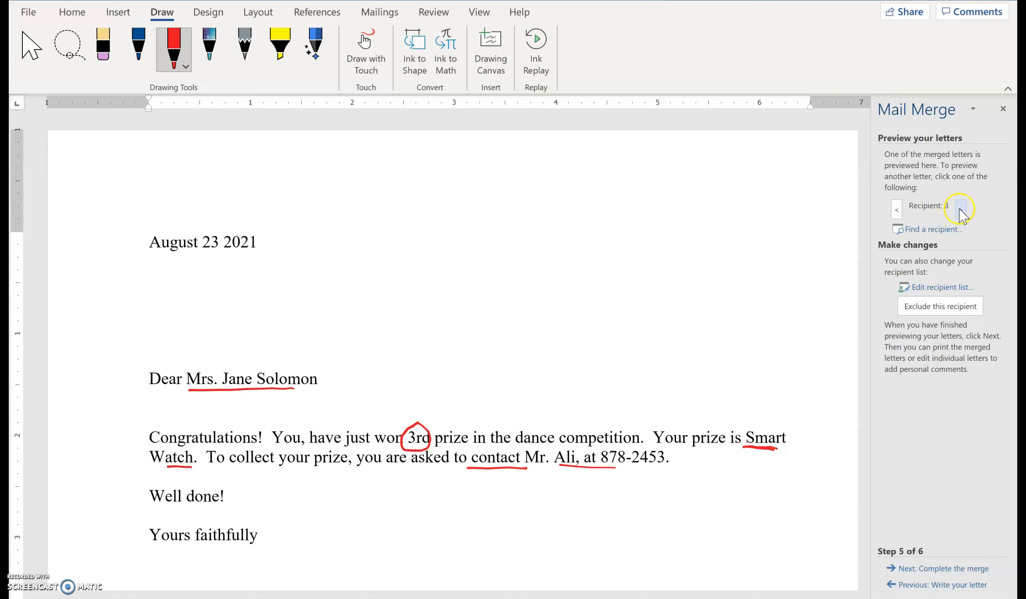
left_click(960, 210)
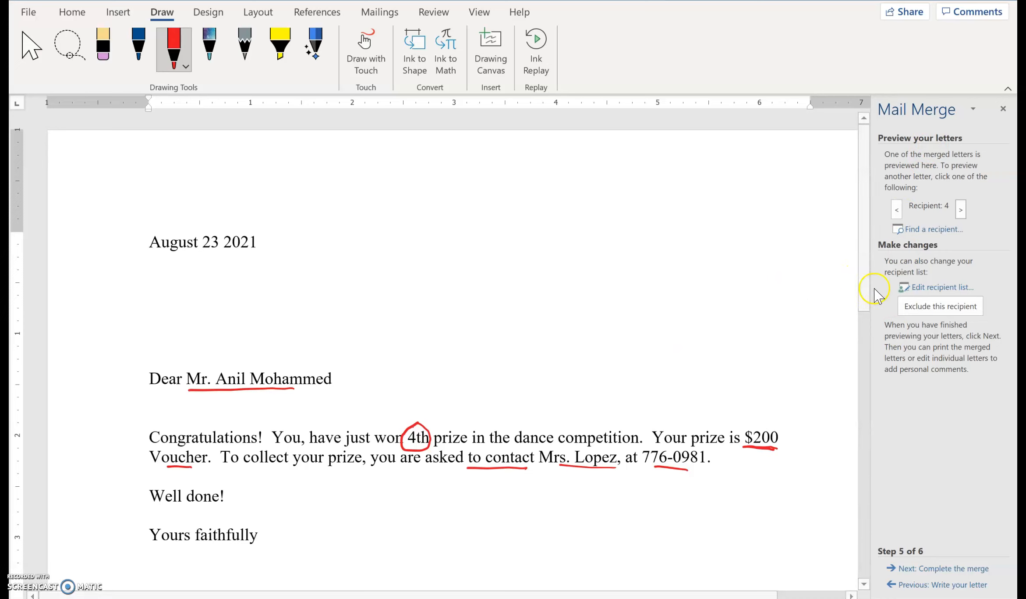
left_click_drag(866, 287, 831, 289)
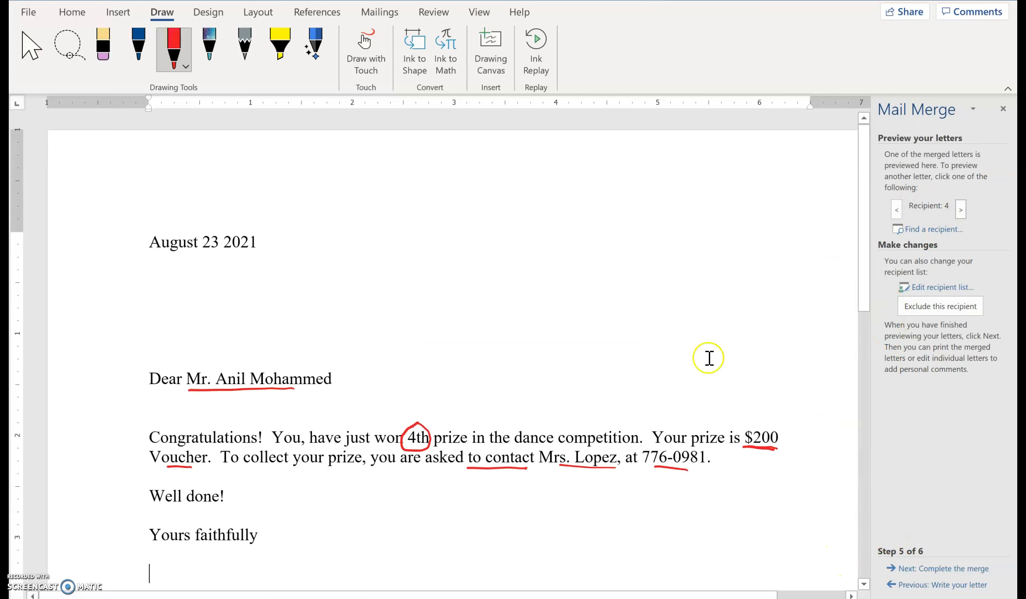
left_click(896, 209)
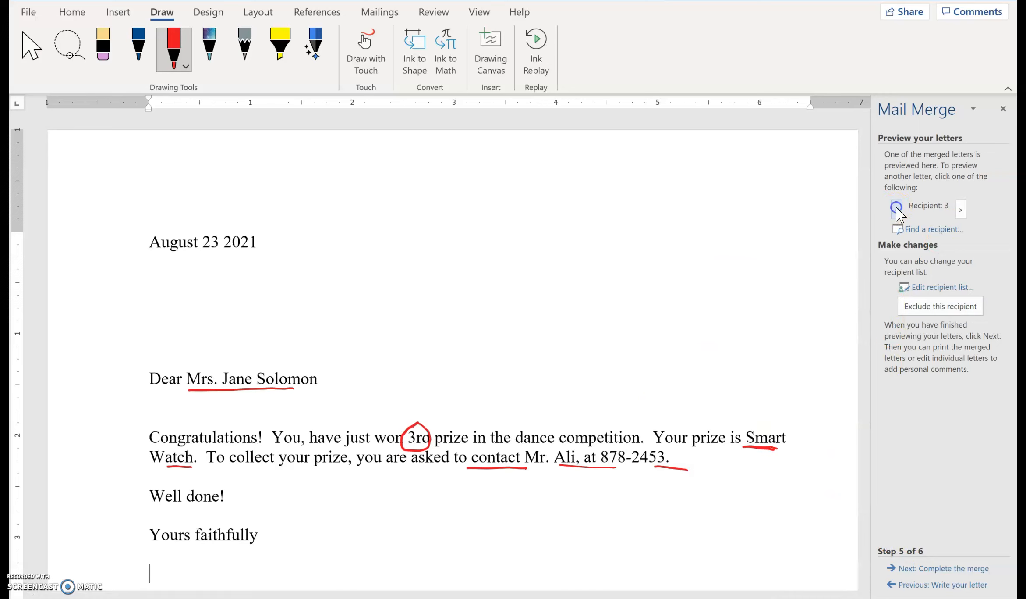
left_click(897, 208)
left_click(897, 209)
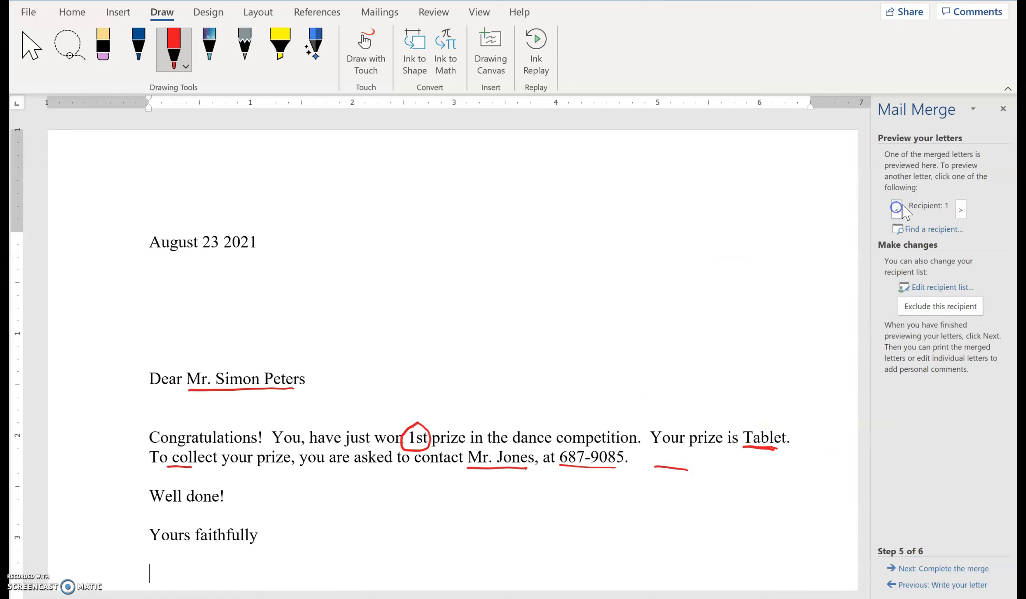
left_click(960, 208)
left_click(961, 208)
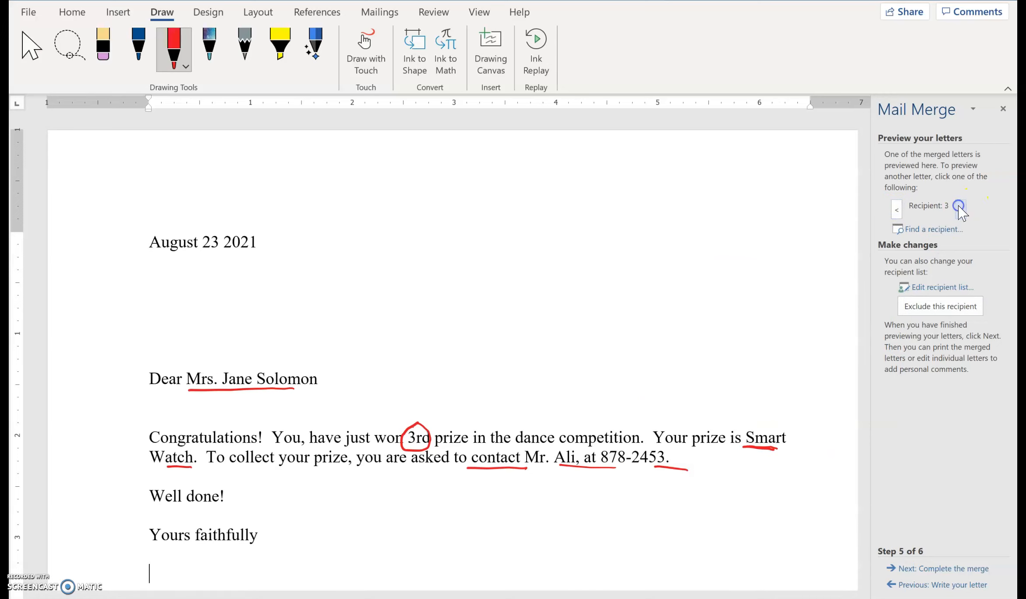
left_click(960, 208)
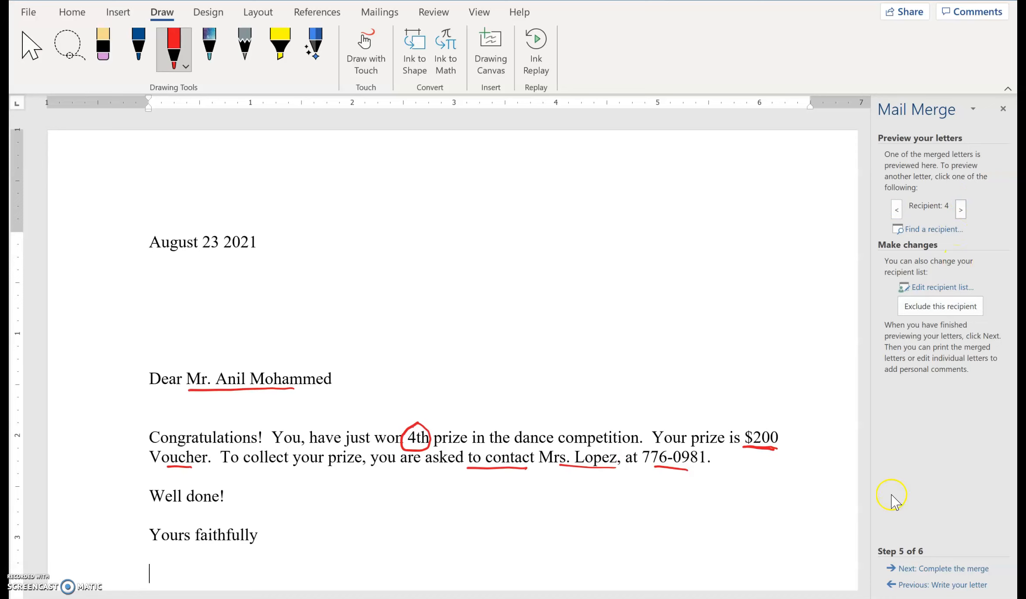
Complete the merge by generating individual letters for all records in a new document, and look through them.
left_click(914, 570)
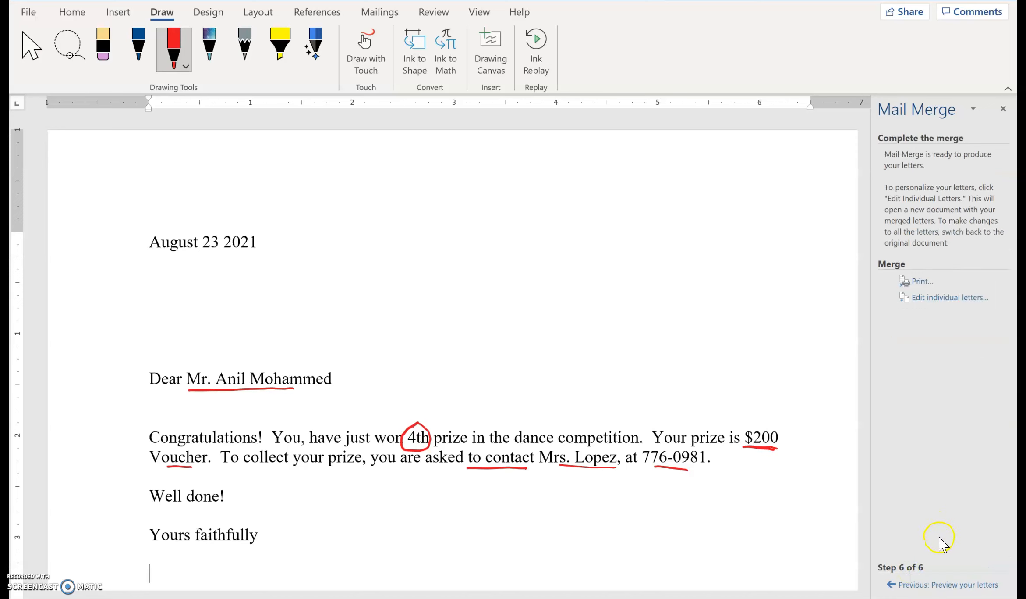
left_click_drag(864, 188, 845, 138)
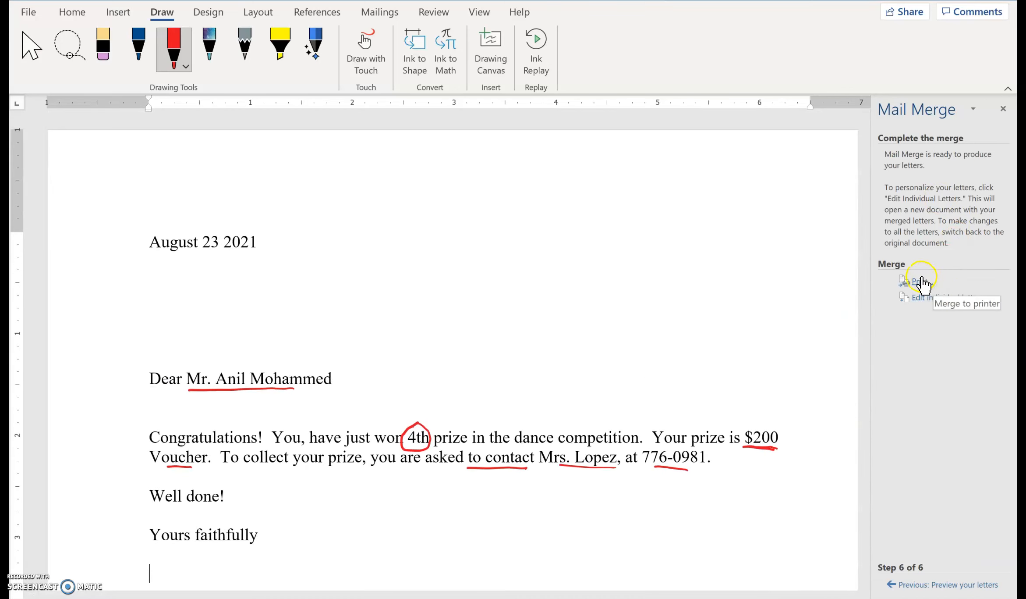
left_click(920, 298)
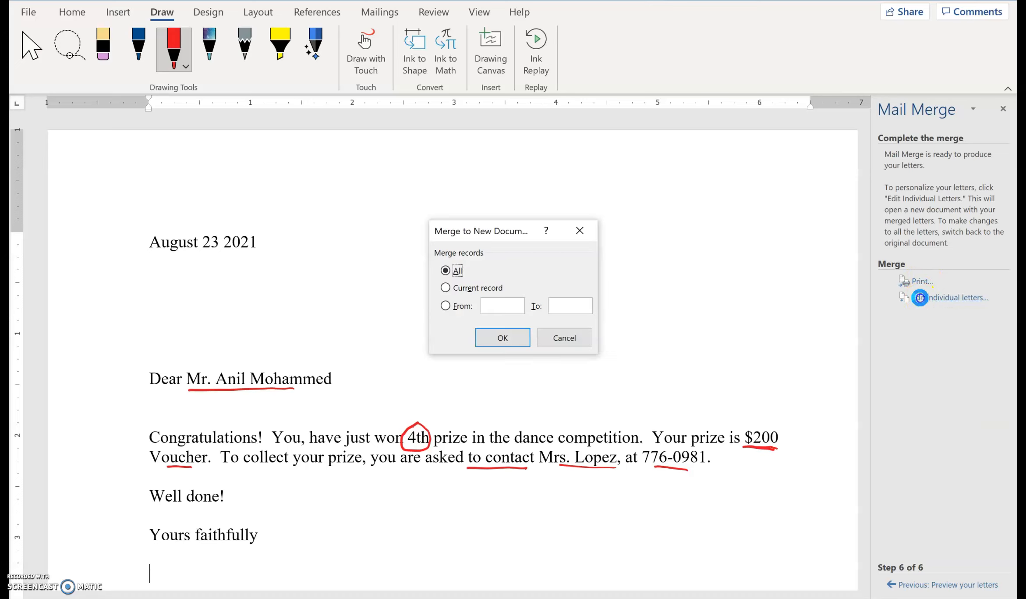
left_click(503, 340)
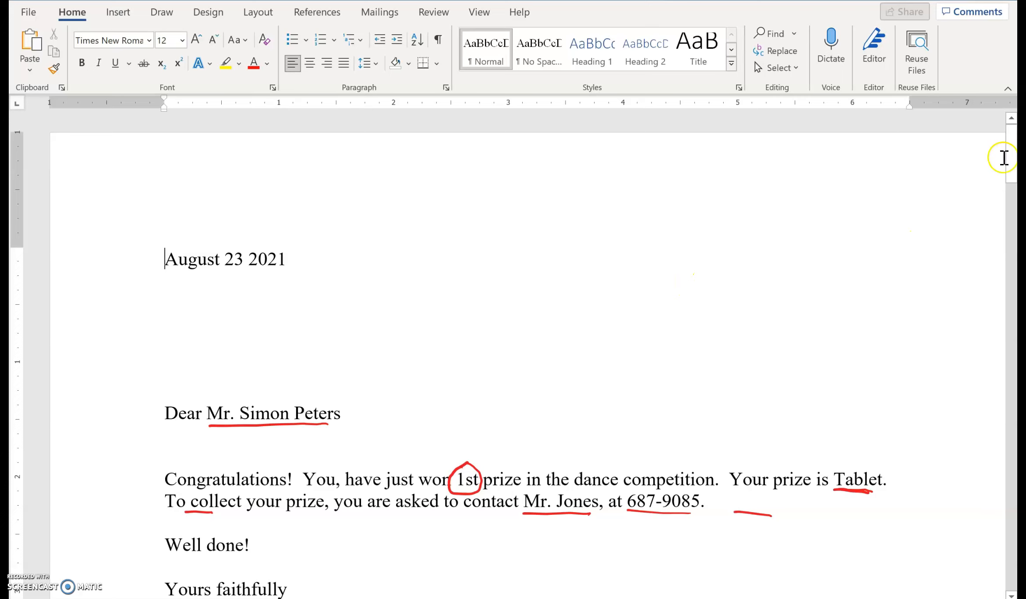
mouse_move(1007, 165)
left_mouse_down()
mouse_move(1007, 366)
mouse_move(978, 534)
mouse_move(969, 371)
left_mouse_up()
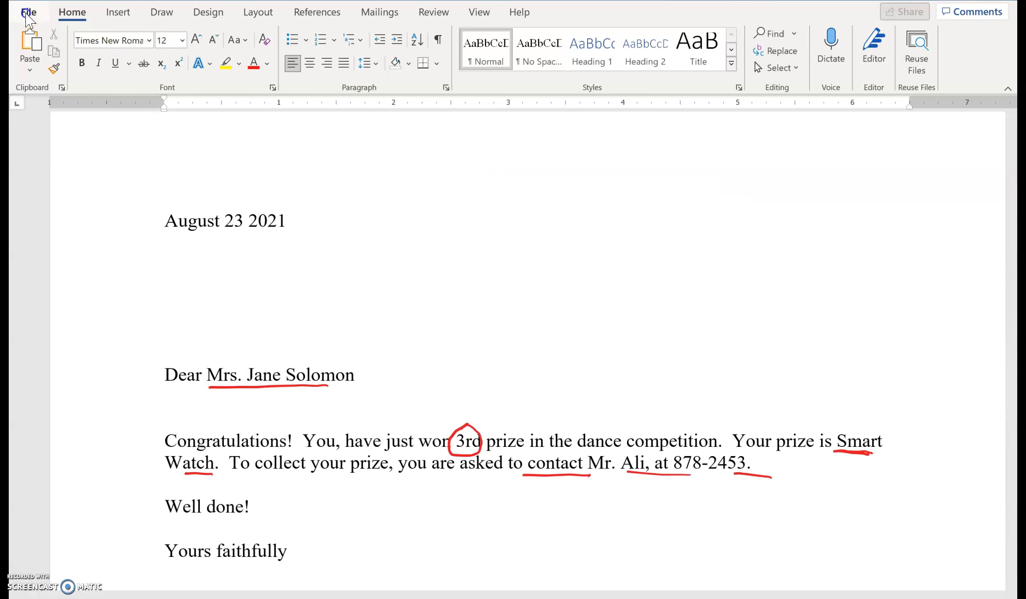
Save the merged letters as a Word document named MergedLetters in the Documents folder.
left_click(27, 13)
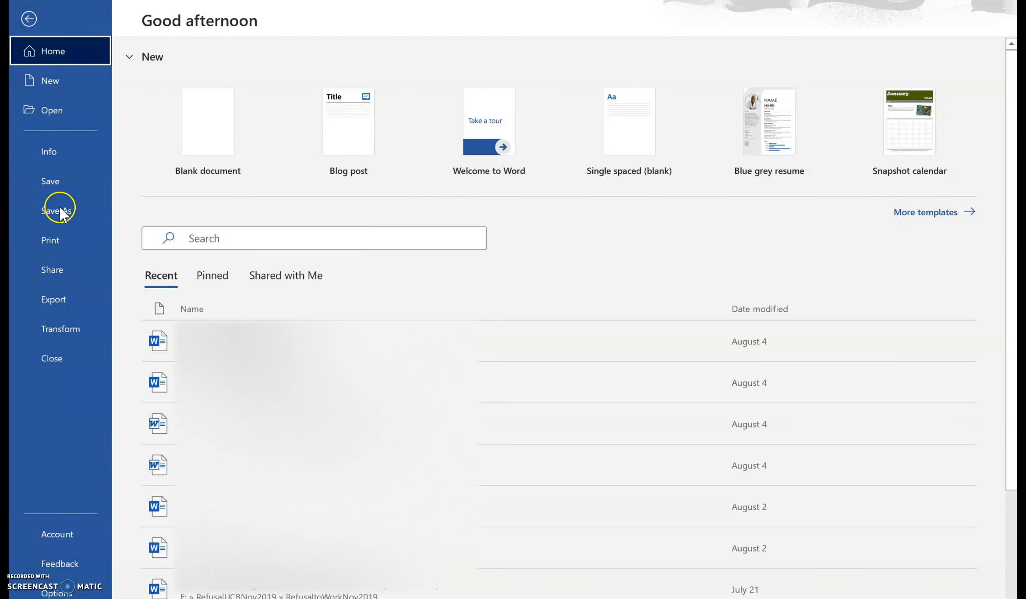
left_click(61, 213)
left_click(205, 312)
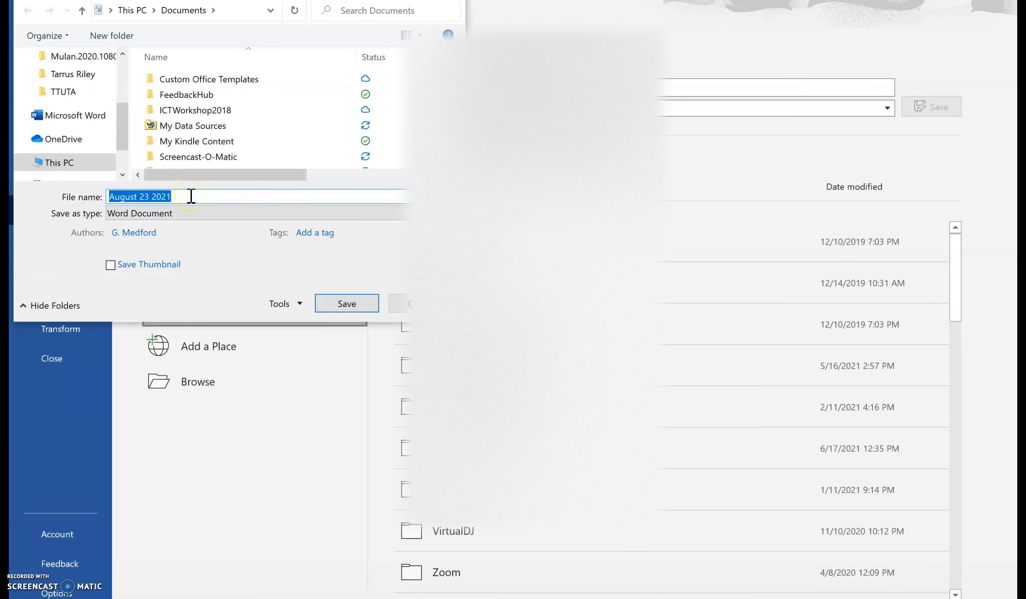
type("Merged")
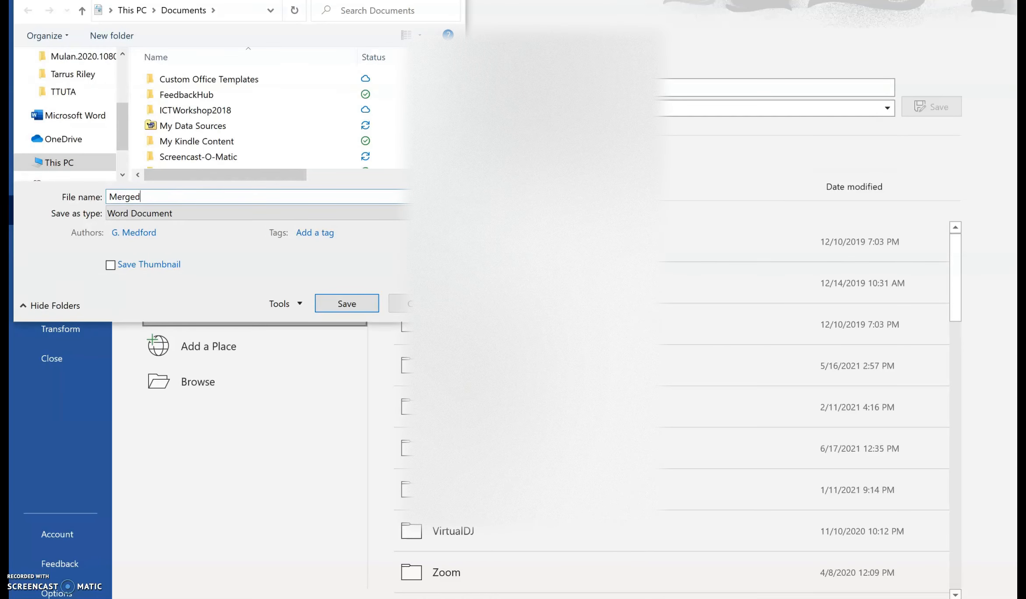
type("Letters")
left_click(332, 303)
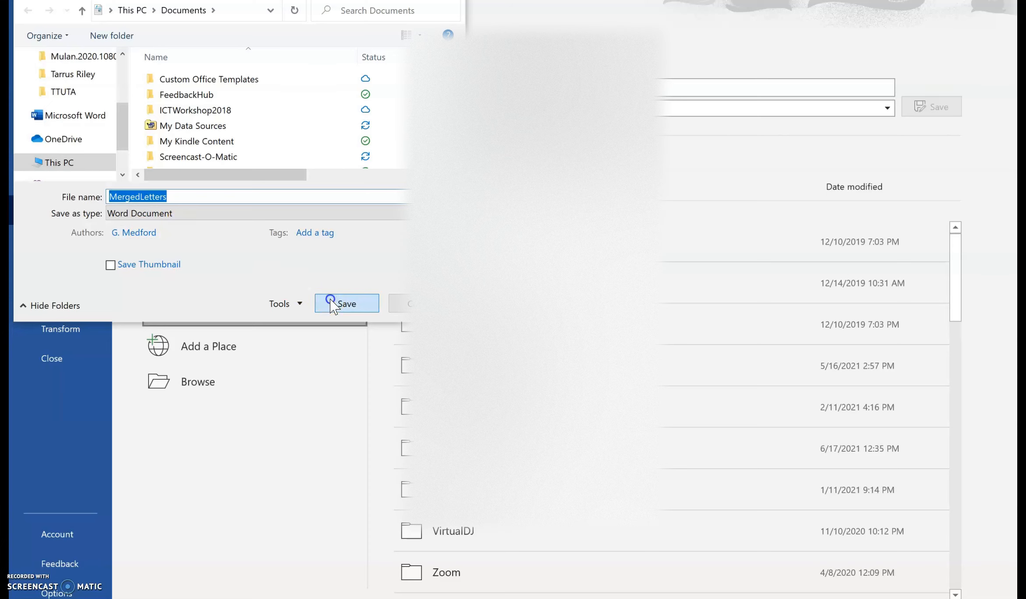